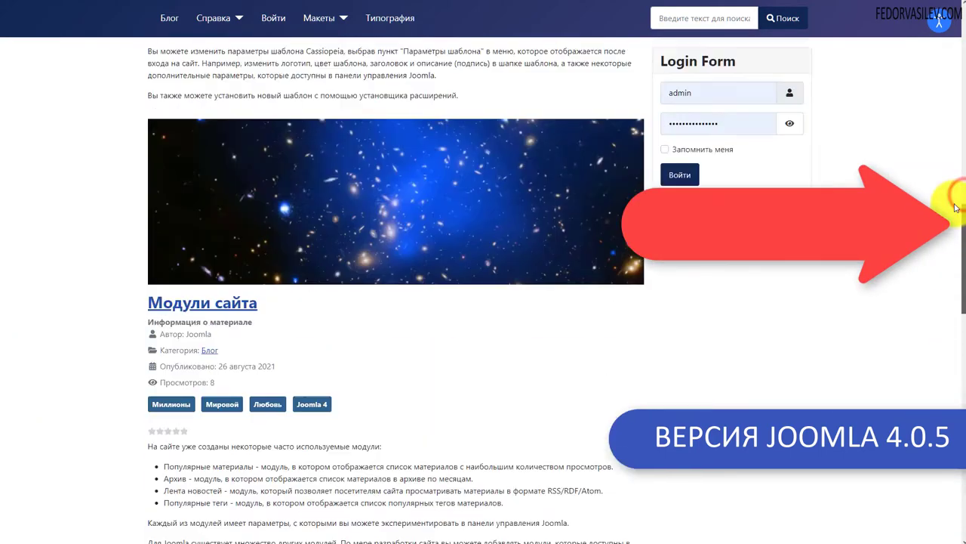
pyautogui.moveTo(960, 155); pyautogui.dragTo(958, 53)
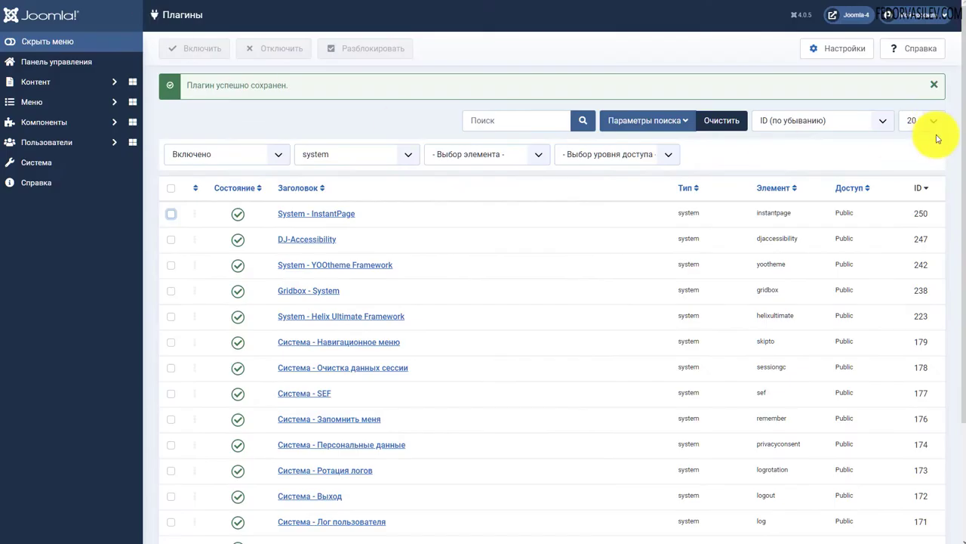
pyautogui.moveTo(963, 121); pyautogui.dragTo(962, 151)
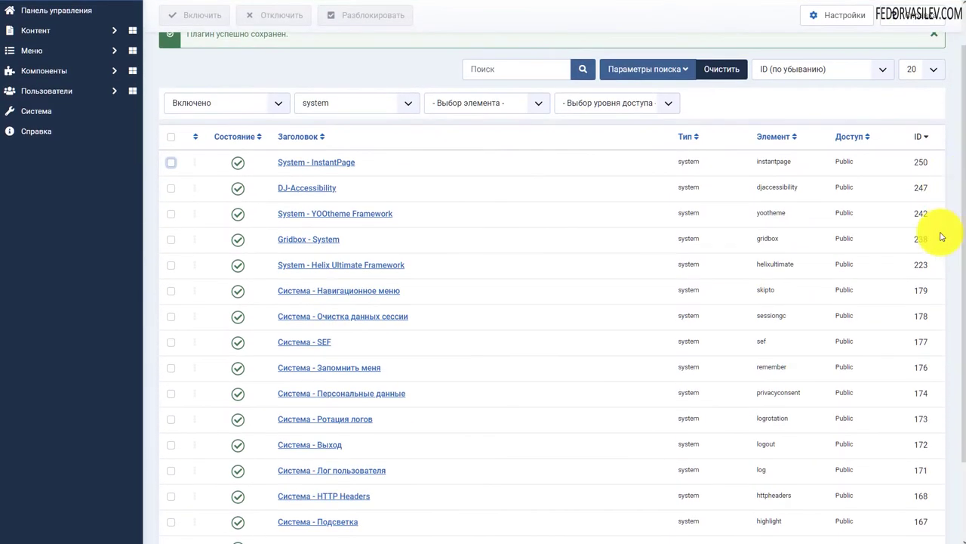
pyautogui.moveTo(961, 204); pyautogui.dragTo(956, 149)
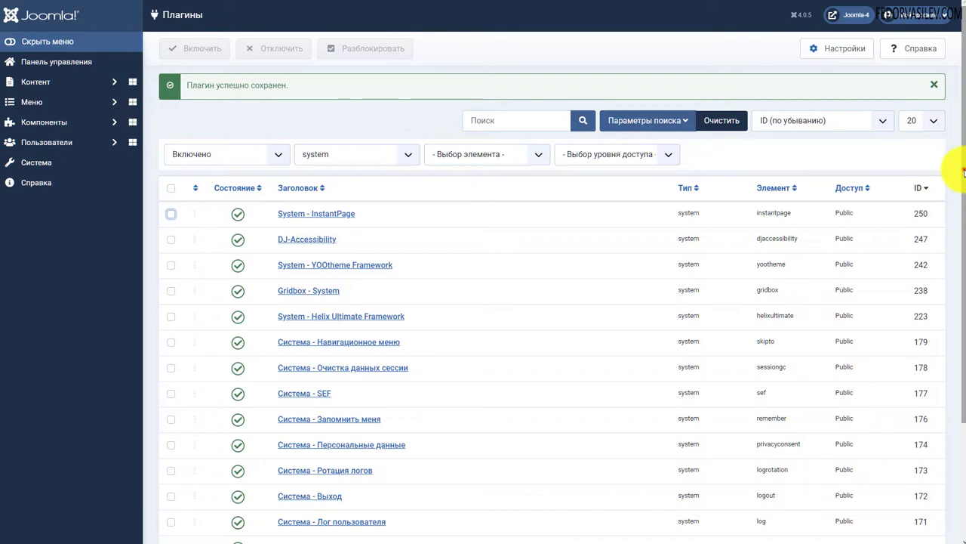
pyautogui.scroll(-1, 959, 170)
pyautogui.scroll(1, 956, 164)
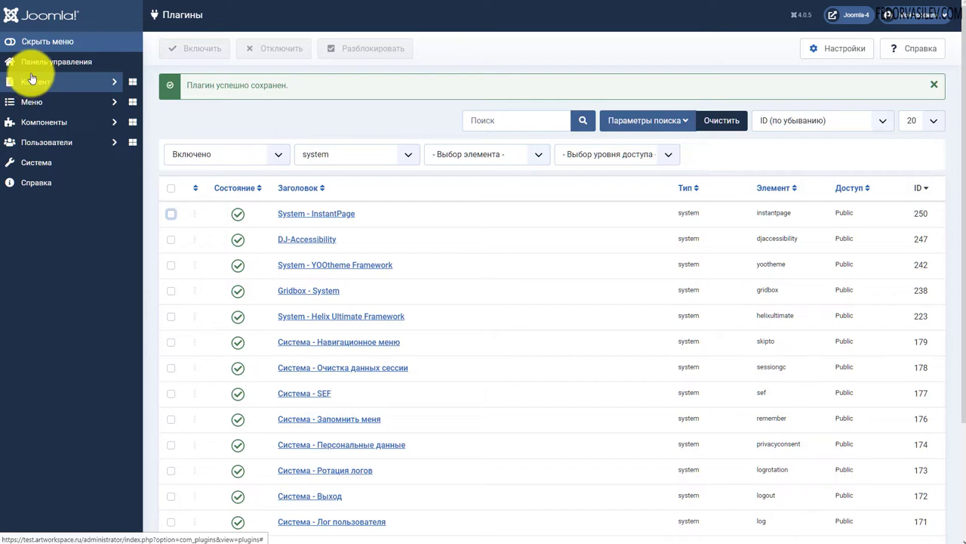
# Open the extension installation page from the system dashboard.
pyautogui.click(30, 167)
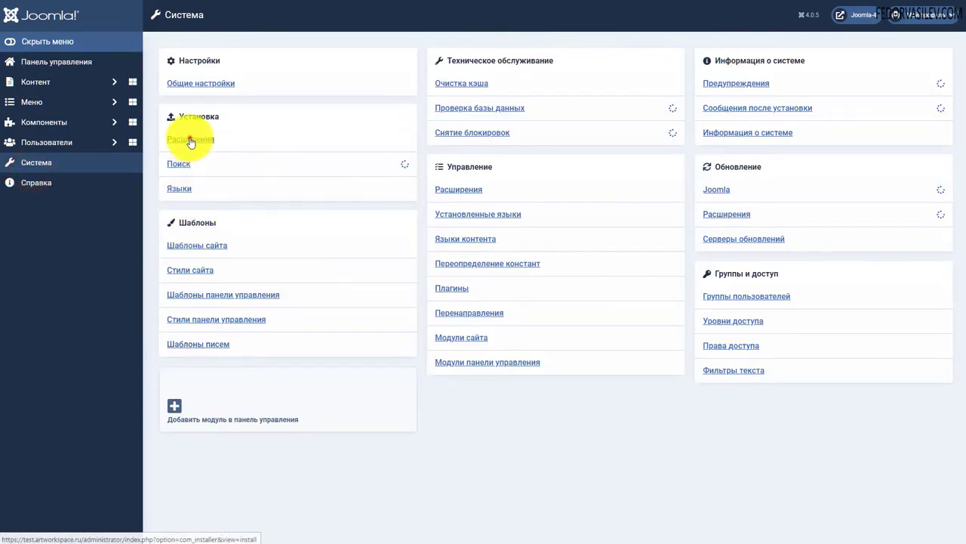
pyautogui.click(191, 140)
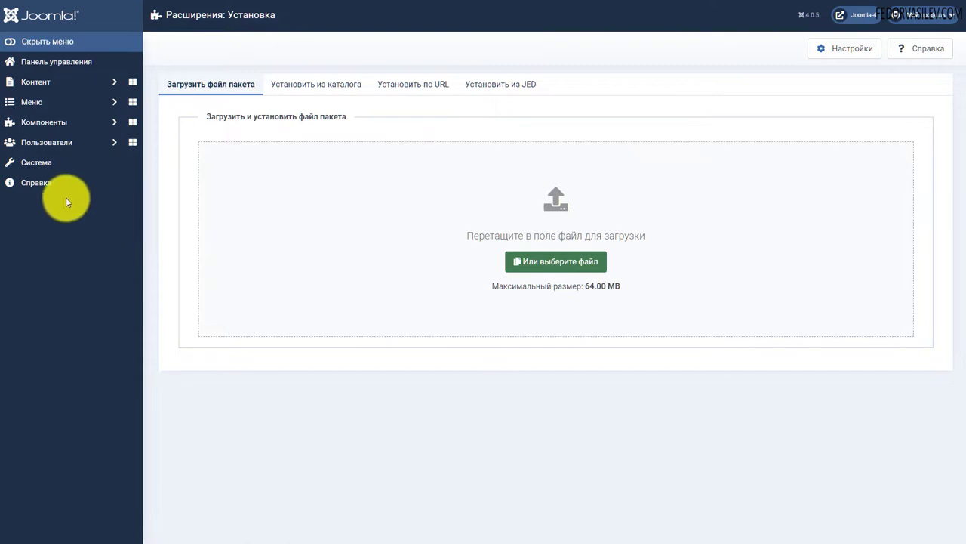
# Go to the plugin list by way of the control panel and locate the System - RP Custom Scrollbar system plugin.
pyautogui.click(49, 64)
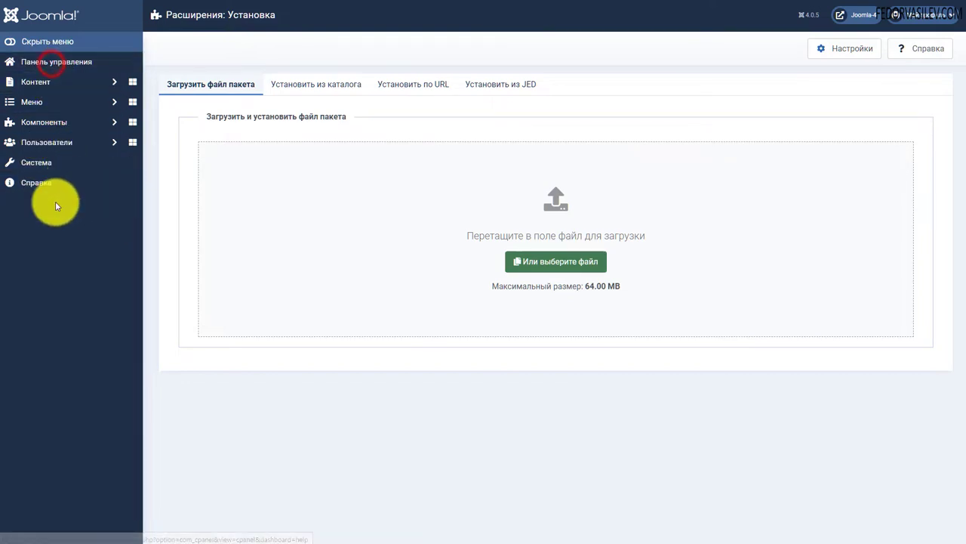
pyautogui.click(437, 161)
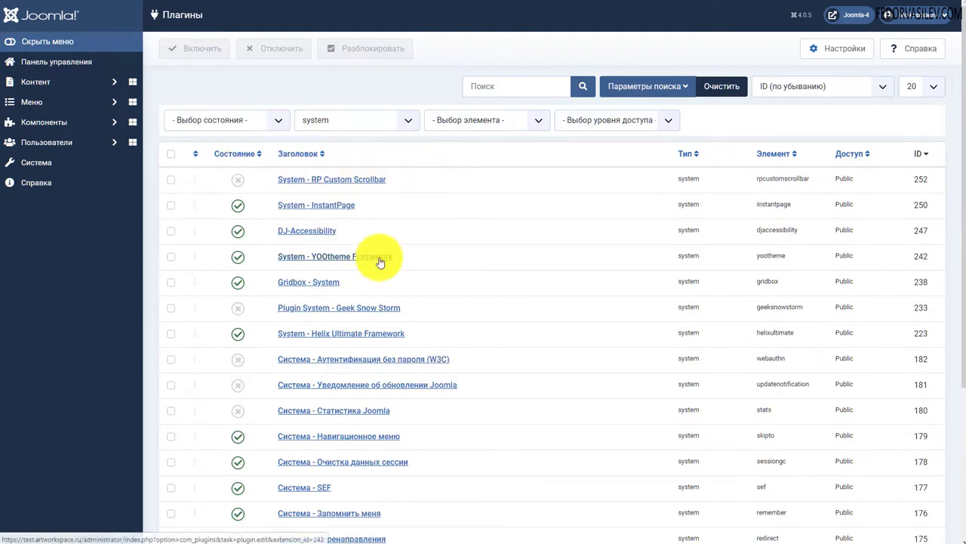
pyautogui.moveTo(397, 185); pyautogui.dragTo(280, 183)
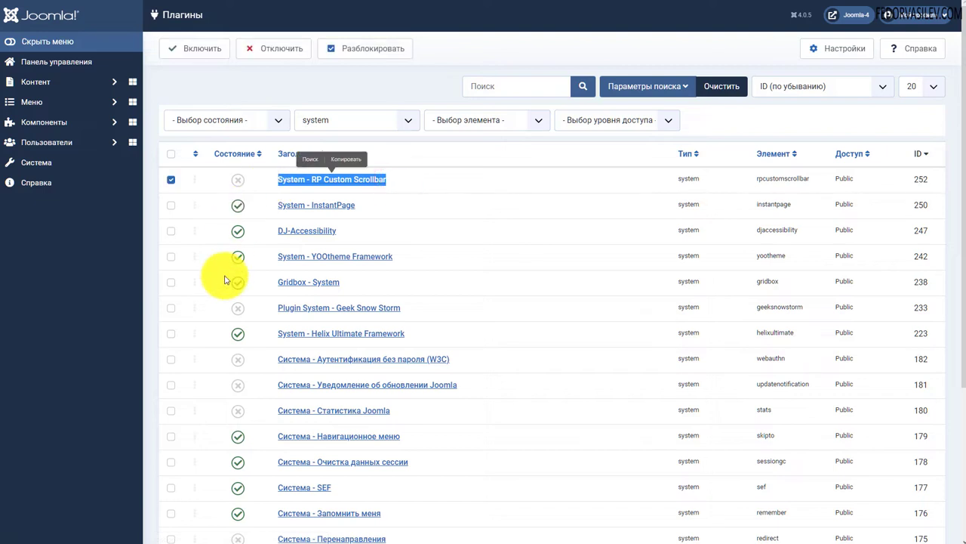
pyautogui.moveTo(702, 179); pyautogui.dragTo(676, 179)
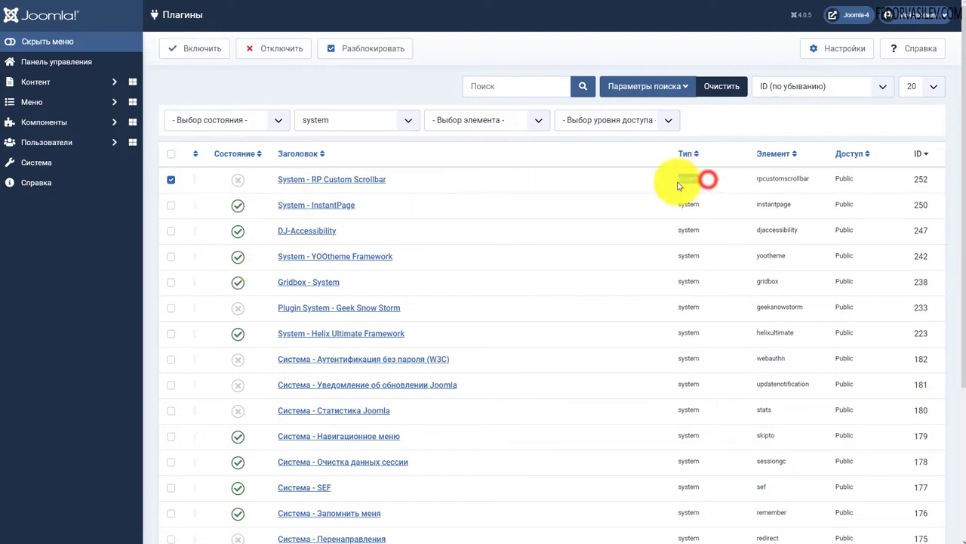
pyautogui.click(494, 185)
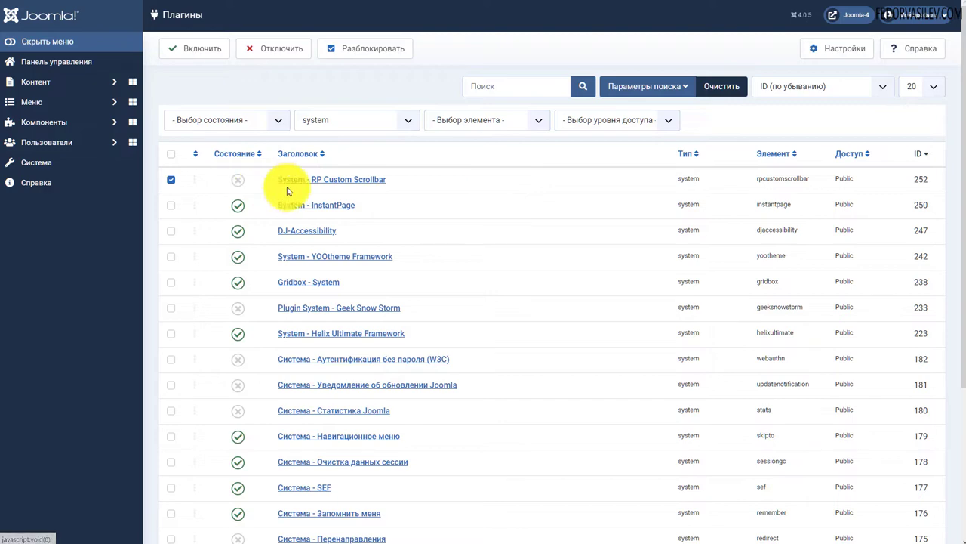
# Open the System - RP Custom Scrollbar plugin and set its status to Включено.
pyautogui.click(302, 179)
pyautogui.click(830, 151)
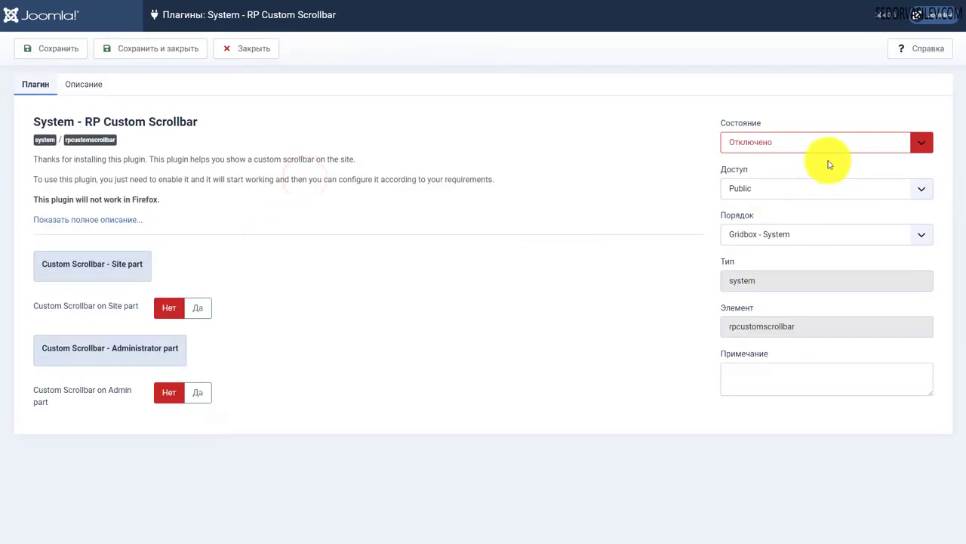
pyautogui.click(800, 156)
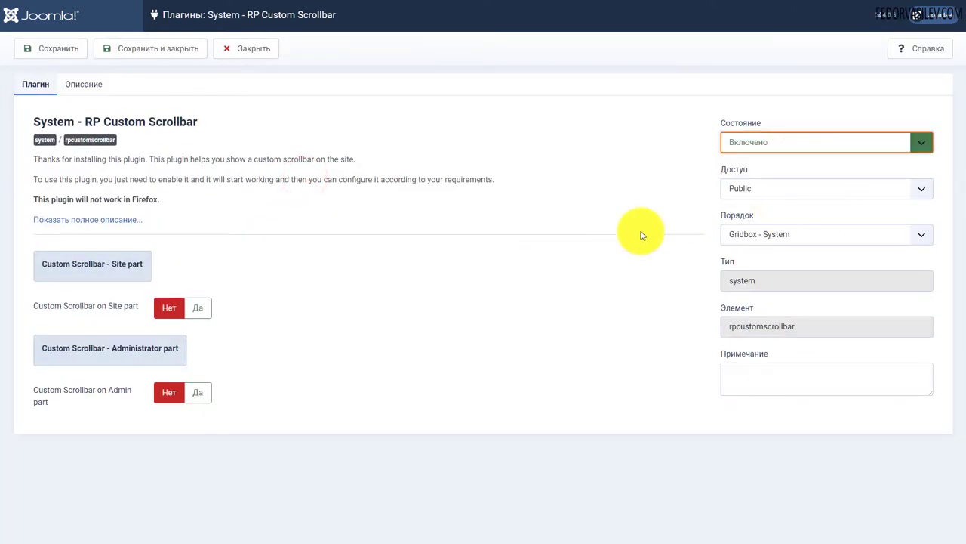
# Turn on Custom Scrollbar on Site part to preview its options, and switch it back to Нет.
pyautogui.click(193, 316)
pyautogui.scroll(-1, 253, 302)
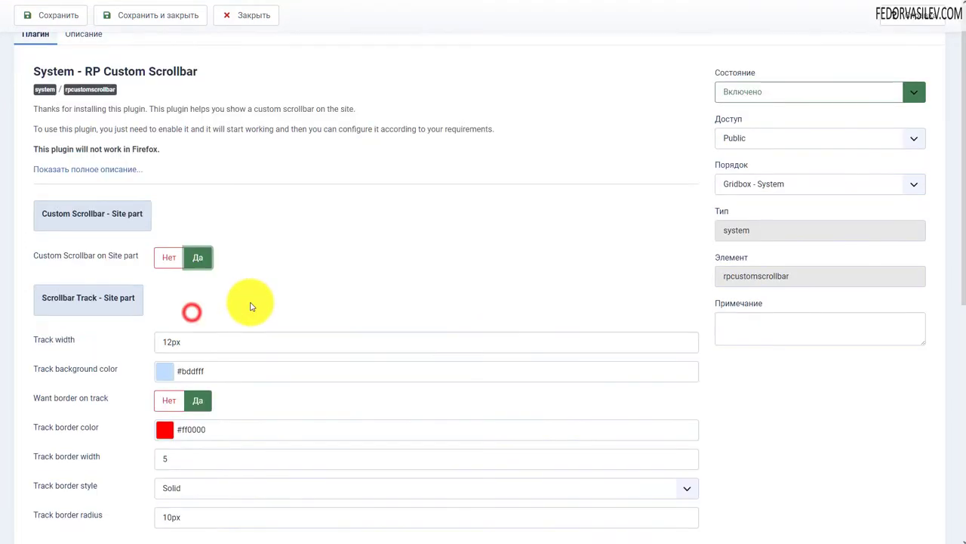
pyautogui.scroll(1, 255, 324)
pyautogui.click(163, 314)
pyautogui.click(160, 311)
pyautogui.click(158, 317)
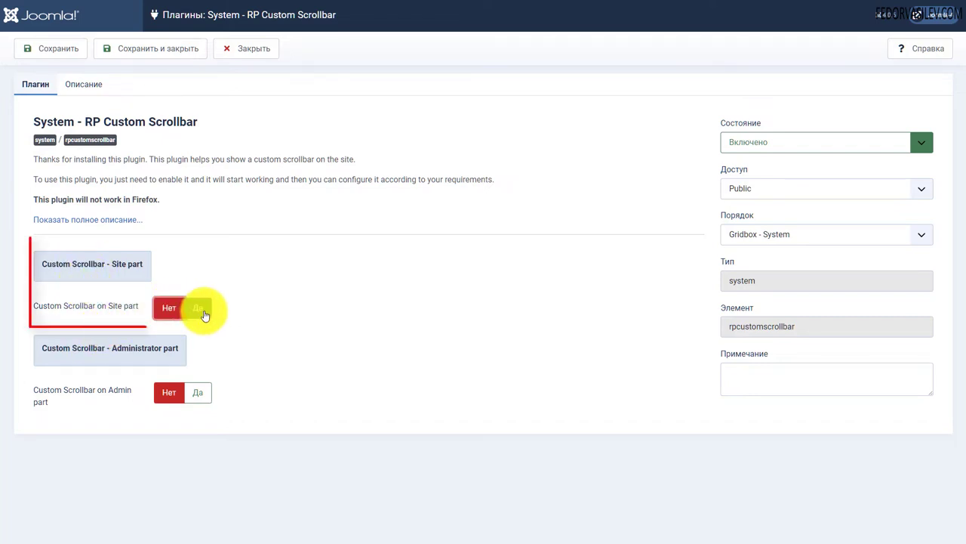
pyautogui.moveTo(202, 314)
pyautogui.mouseDown()
pyautogui.moveTo(129, 319)
pyautogui.moveTo(32, 254)
pyautogui.mouseUp()
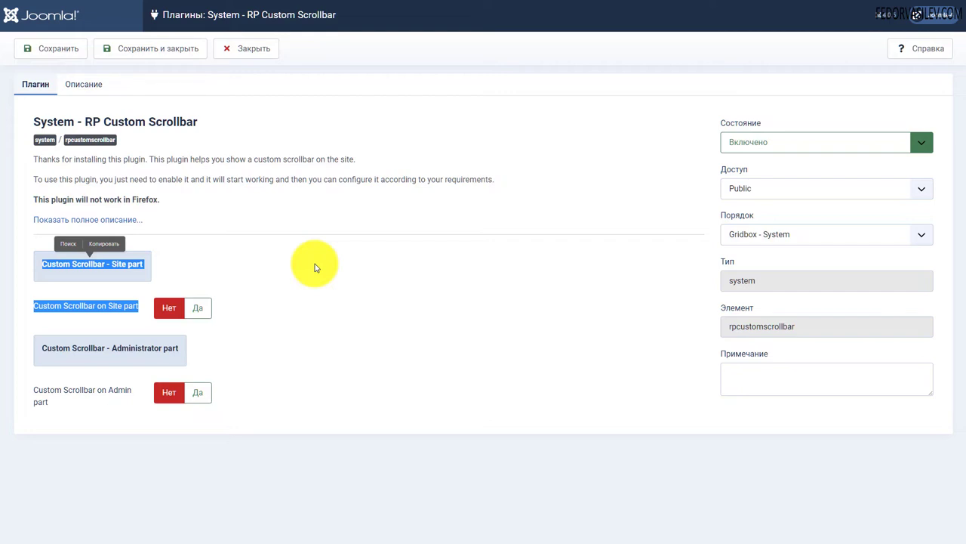
pyautogui.click(315, 266)
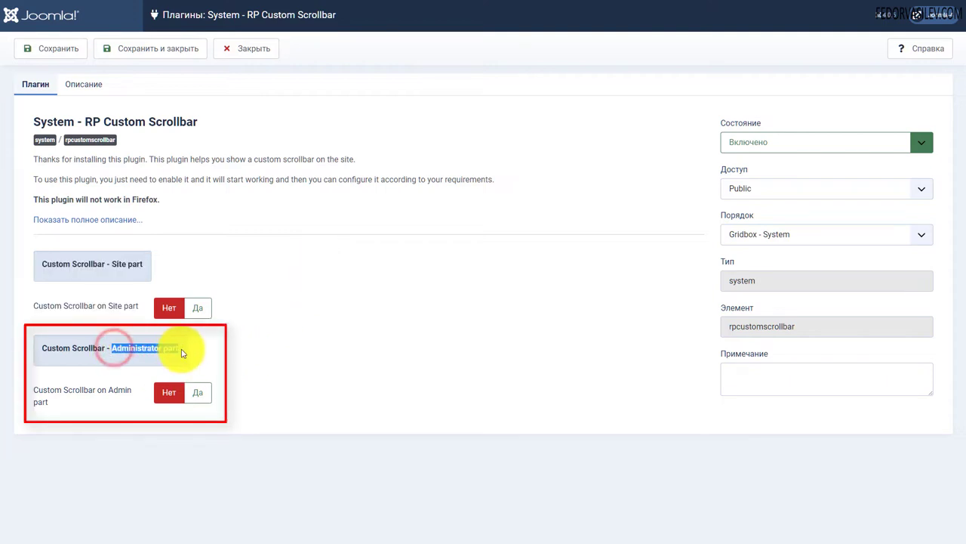
# Turn on Custom Scrollbar on Admin part to preview its options, and switch it back to Нет.
pyautogui.click(274, 348)
pyautogui.click(195, 400)
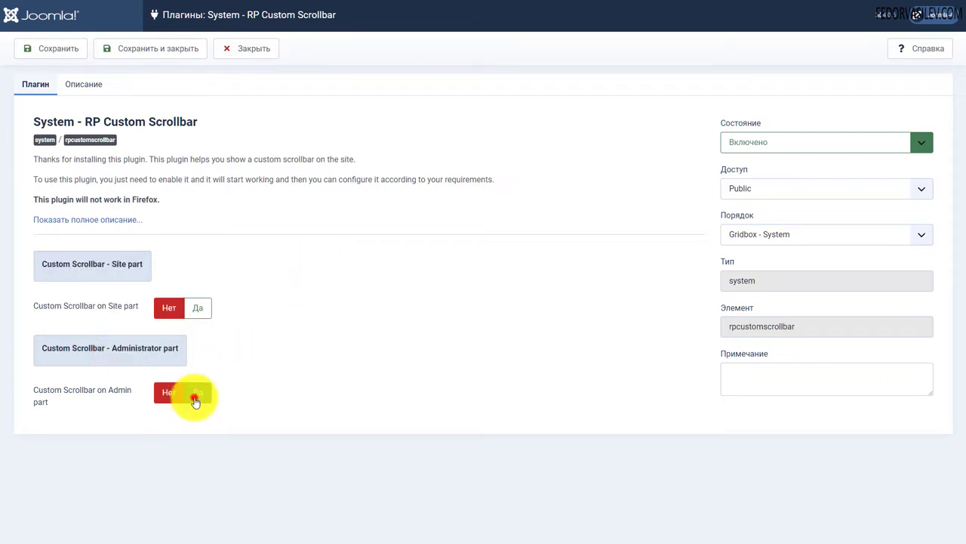
pyautogui.scroll(-6, 194, 395)
pyautogui.scroll(6, 194, 370)
pyautogui.click(167, 364)
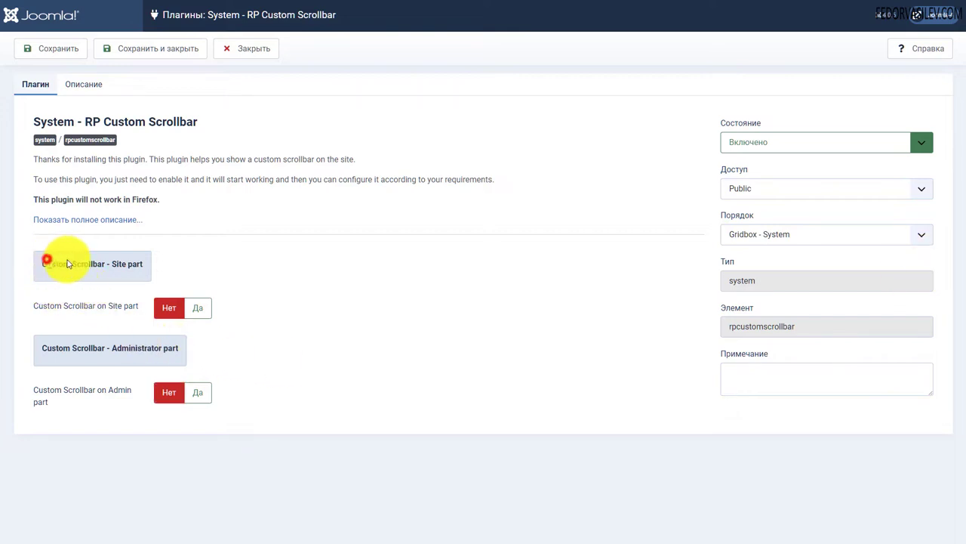
pyautogui.moveTo(98, 266); pyautogui.dragTo(104, 265)
pyautogui.click(162, 392)
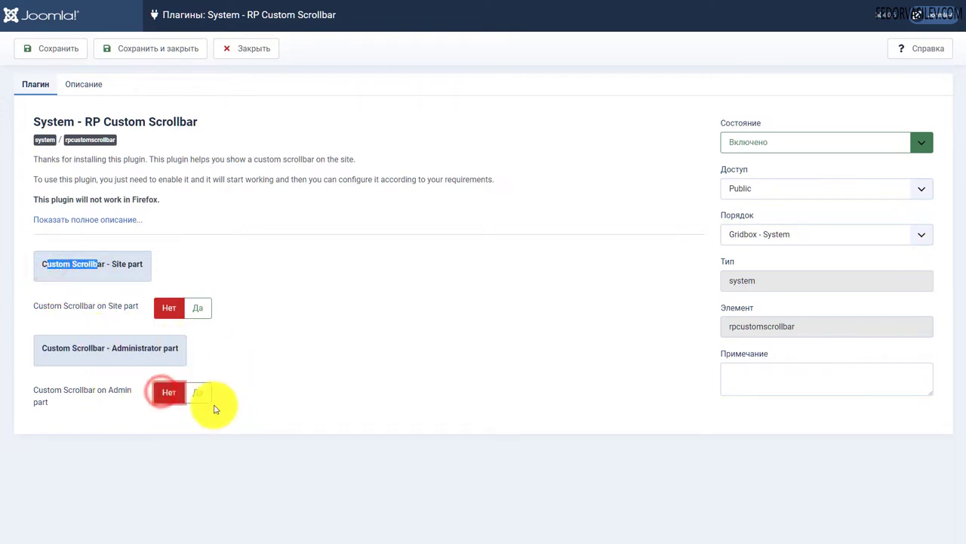
pyautogui.click(101, 273)
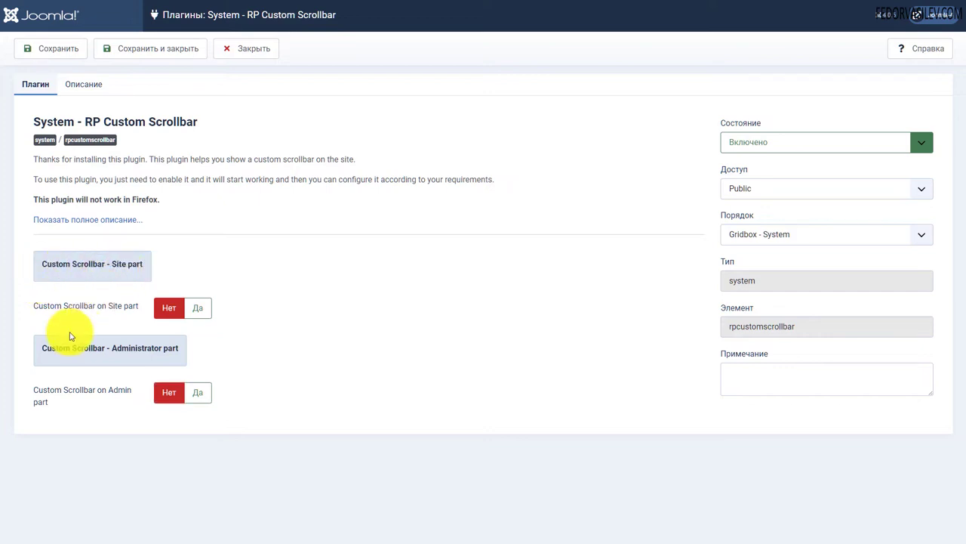
# Read the plugin's full description, checking the notes on supported and unsupported browsers.
pyautogui.click(77, 83)
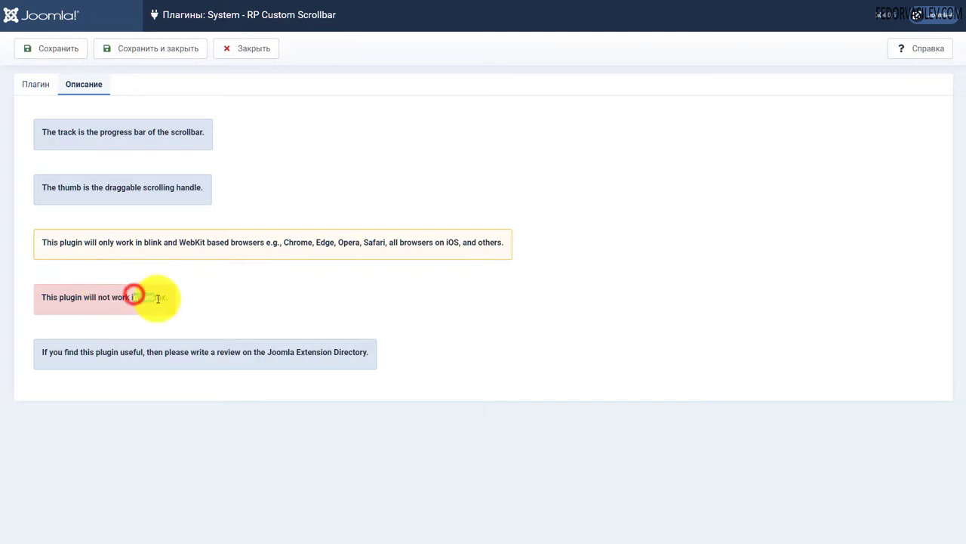
pyautogui.moveTo(155, 298); pyautogui.dragTo(170, 298)
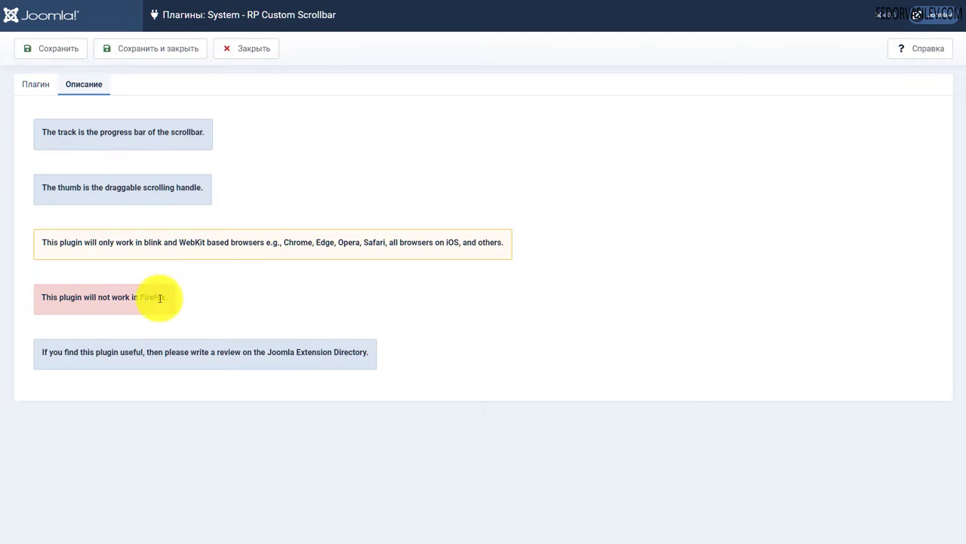
pyautogui.moveTo(285, 242); pyautogui.dragTo(332, 243)
pyautogui.click(316, 240)
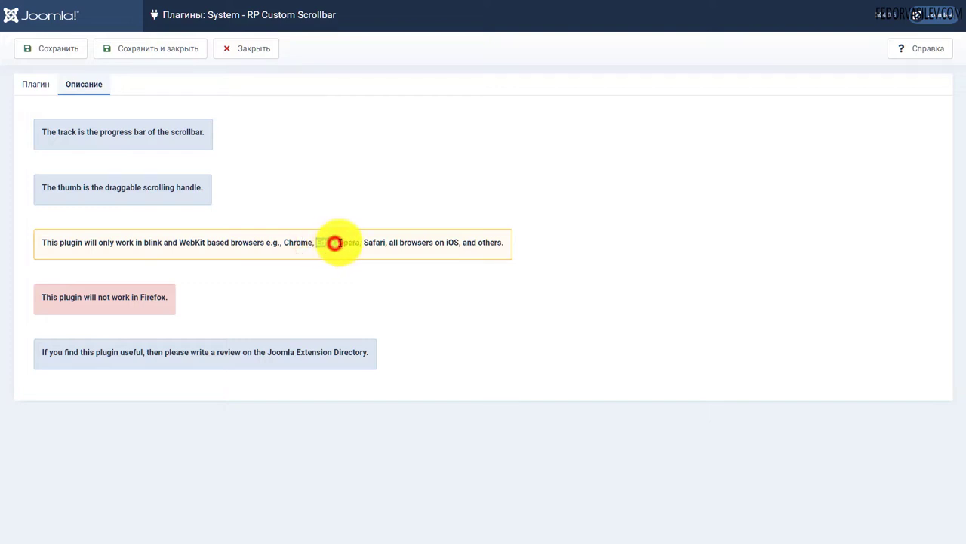
pyautogui.moveTo(338, 242); pyautogui.dragTo(459, 242)
pyautogui.click(348, 244)
pyautogui.click(326, 285)
# Return to the plugin settings and set Custom Scrollbar on Site part to Да.
pyautogui.click(36, 83)
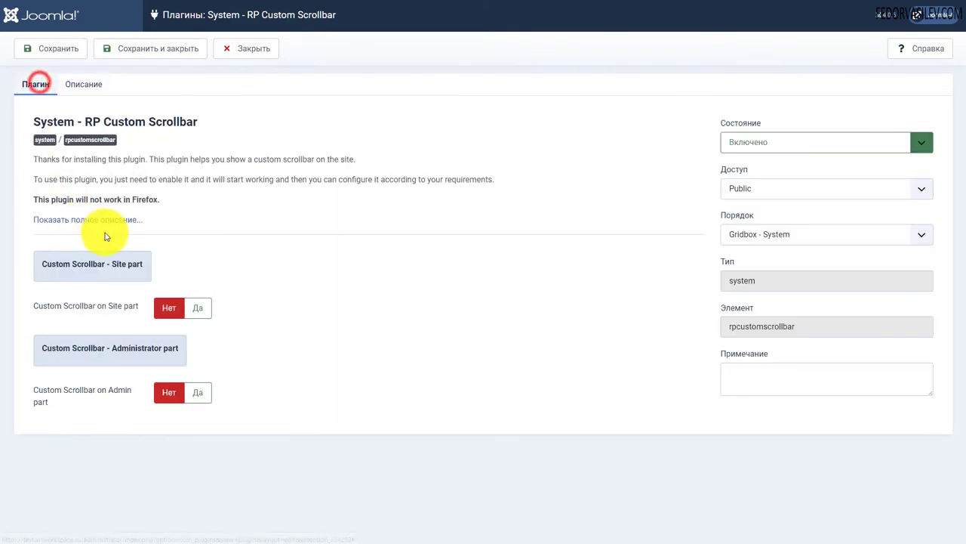
pyautogui.click(195, 307)
pyautogui.scroll(-3, 352, 213)
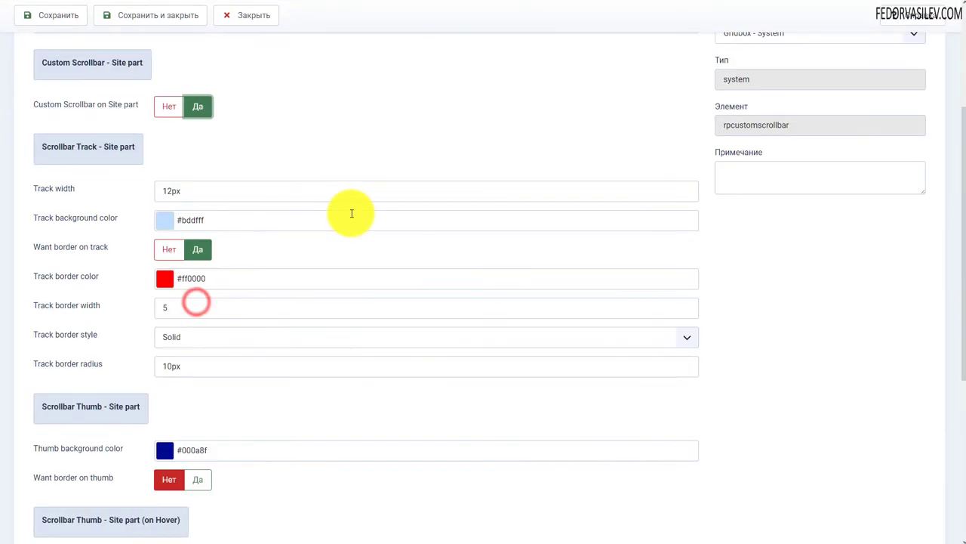
pyautogui.scroll(-1, 352, 214)
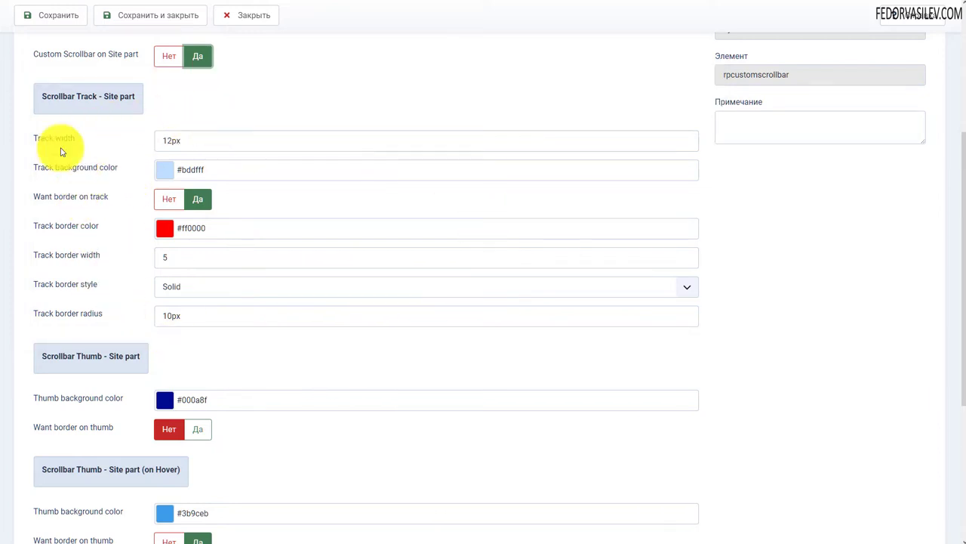
# Examine the site scrollbar's track width, track background color, border switch and track border color settings.
pyautogui.doubleClick(196, 142)
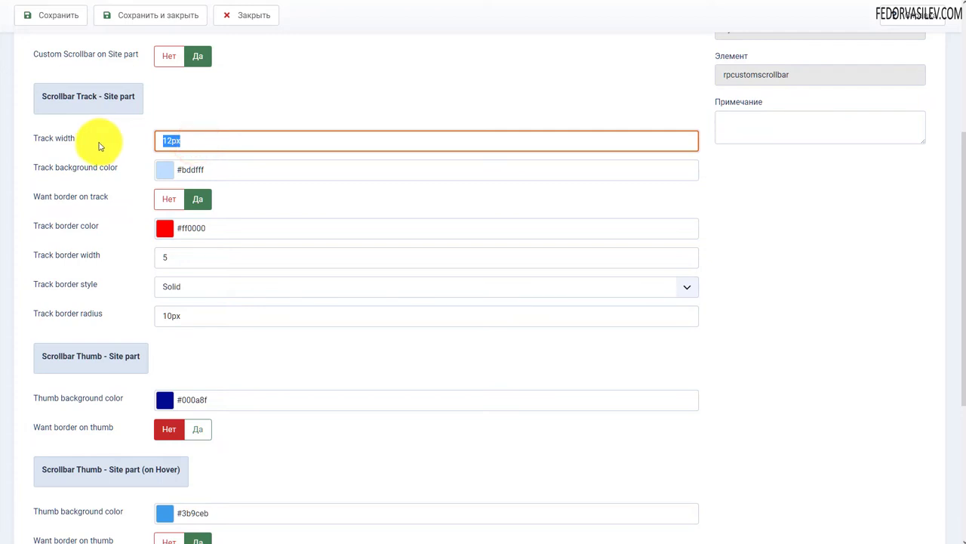
pyautogui.click(163, 171)
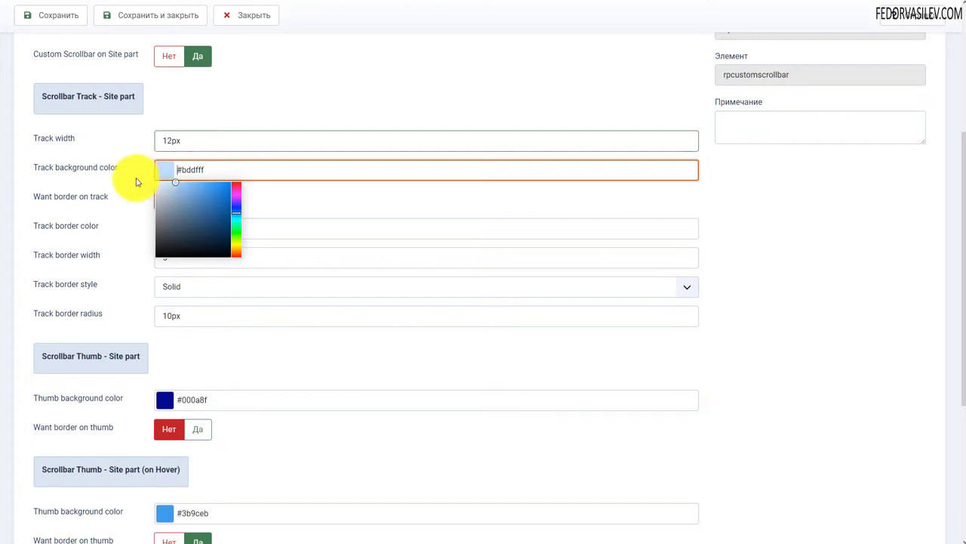
pyautogui.click(136, 178)
pyautogui.moveTo(53, 199); pyautogui.dragTo(109, 198)
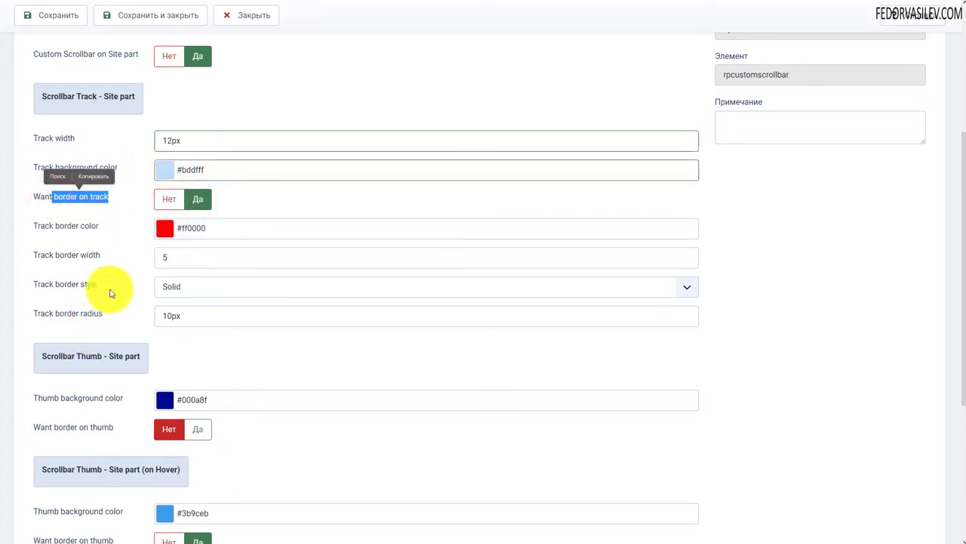
pyautogui.click(108, 239)
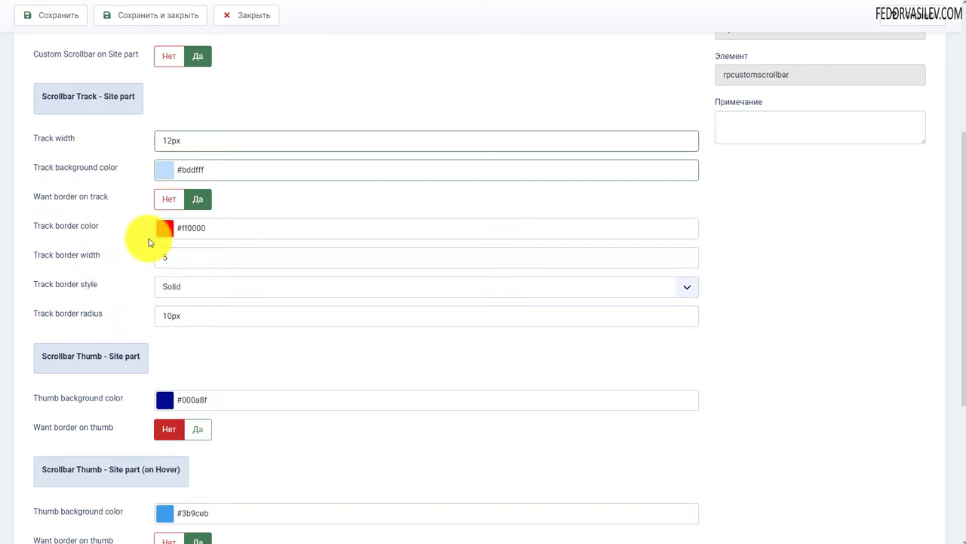
pyautogui.click(163, 229)
pyautogui.click(134, 231)
# Set the track border width to 5 and review the available track border styles, keeping Solid.
pyautogui.click(177, 259)
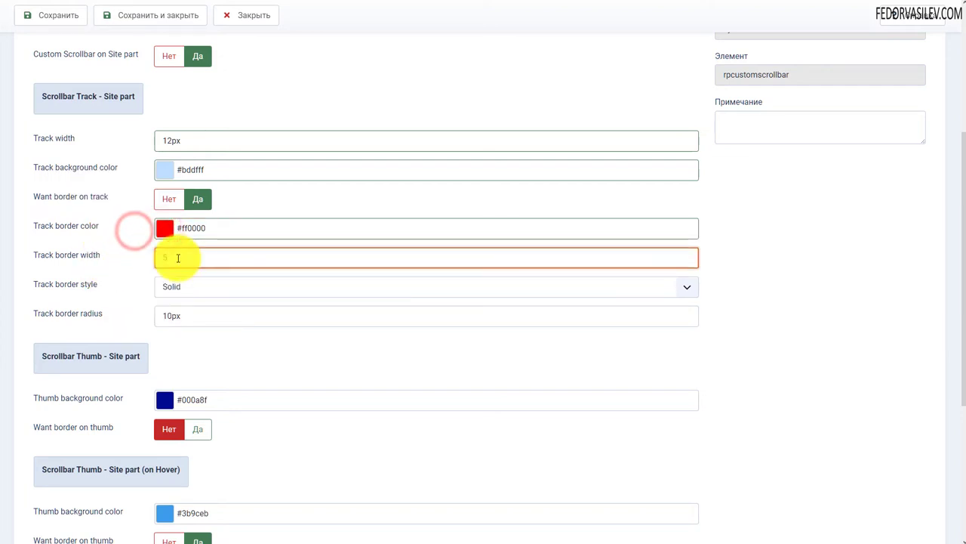
pyautogui.write('5')
pyautogui.click(173, 285)
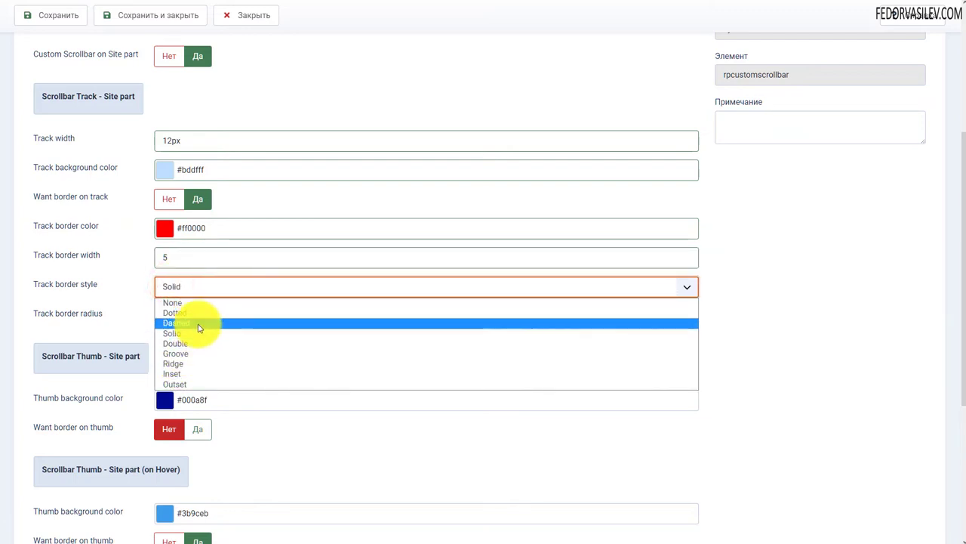
pyautogui.click(108, 286)
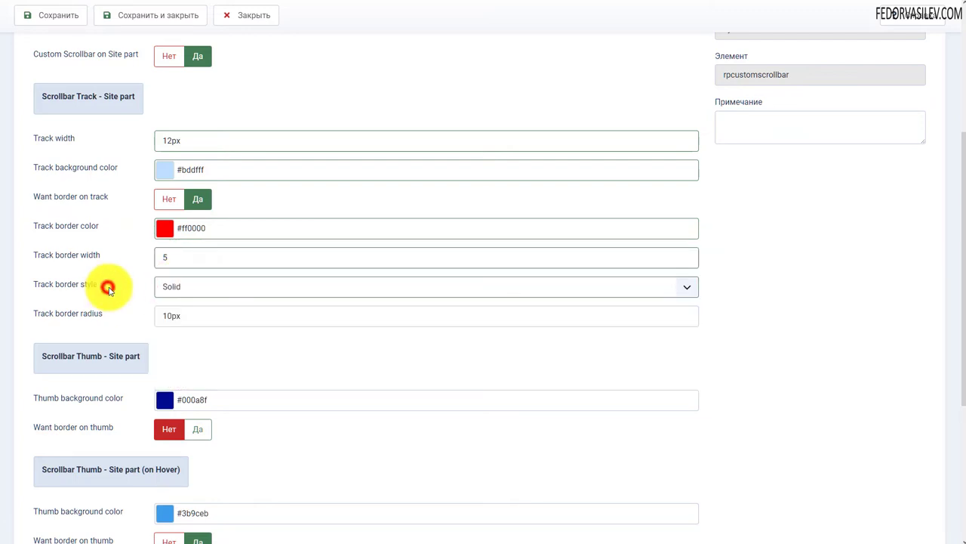
pyautogui.doubleClick(97, 313)
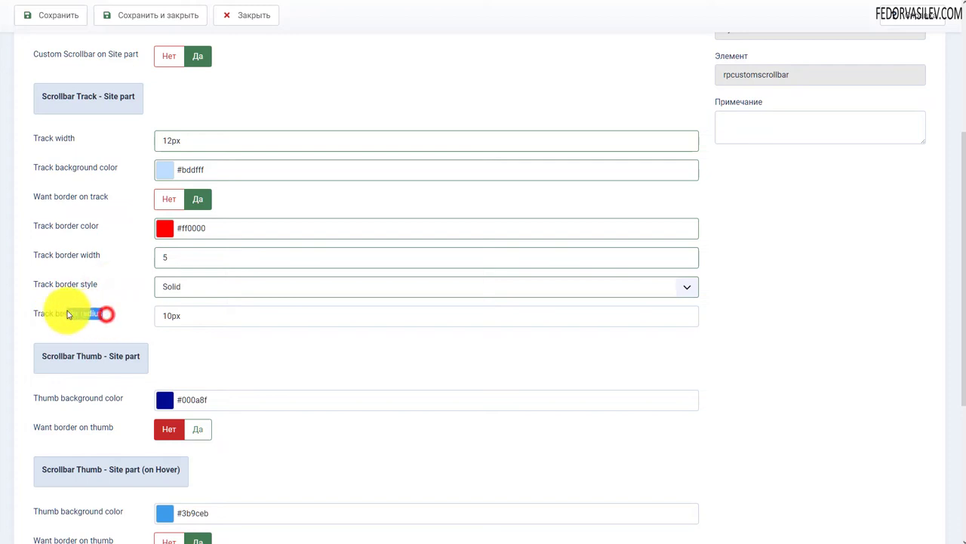
# Look over the track border radius, width and style settings, keeping the border width at 5.
pyautogui.click(119, 321)
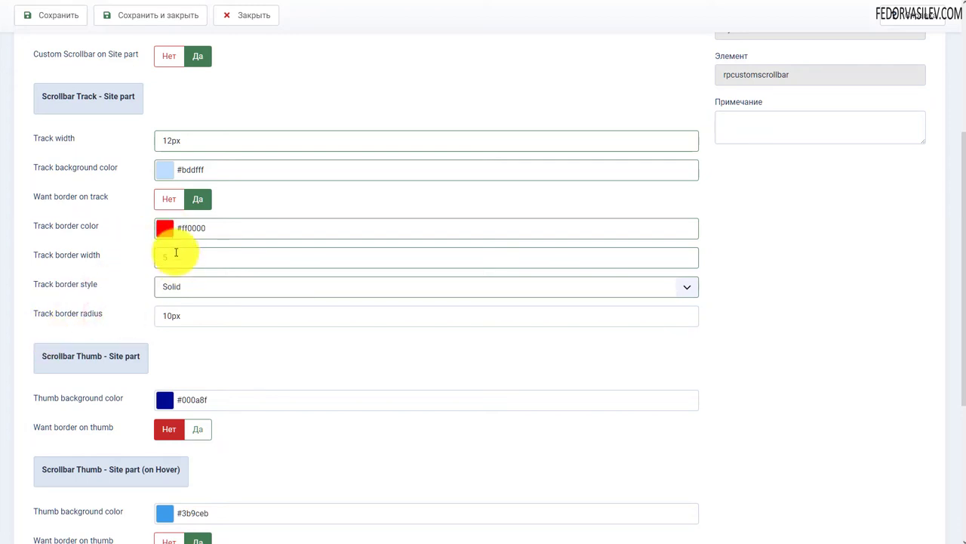
pyautogui.click(170, 257)
pyautogui.write('5')
pyautogui.click(122, 283)
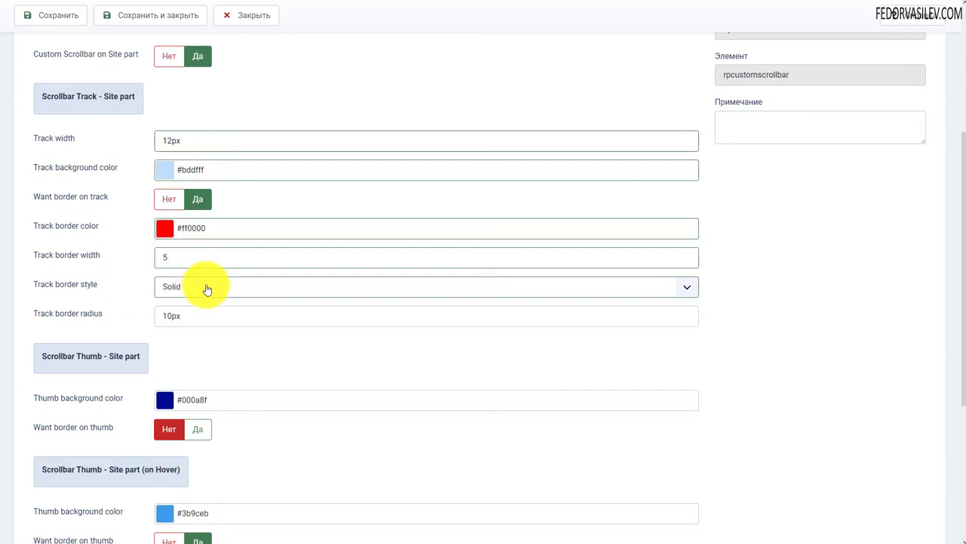
# Switch Want border on track to Нет and back to Да, and save the plugin settings.
pyautogui.click(169, 201)
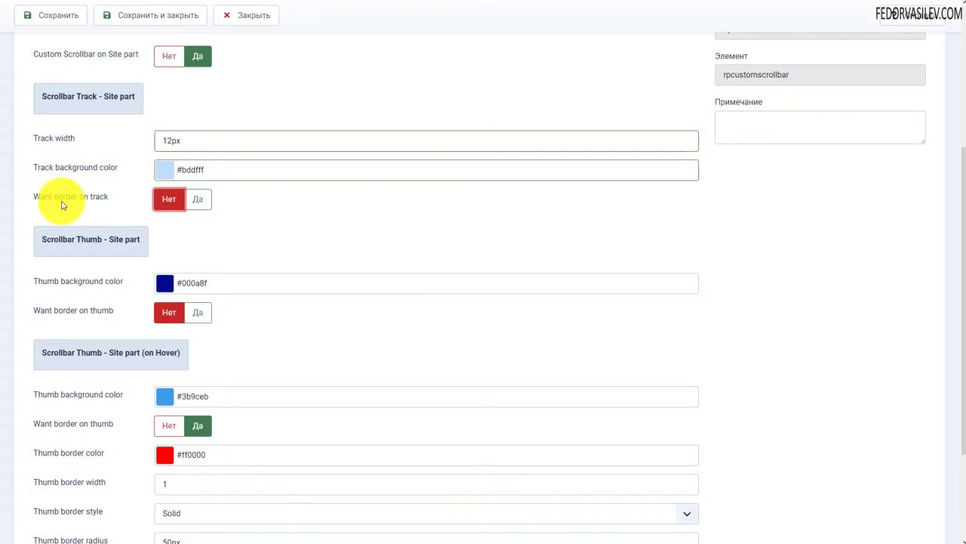
pyautogui.click(197, 200)
pyautogui.scroll(4, 129, 276)
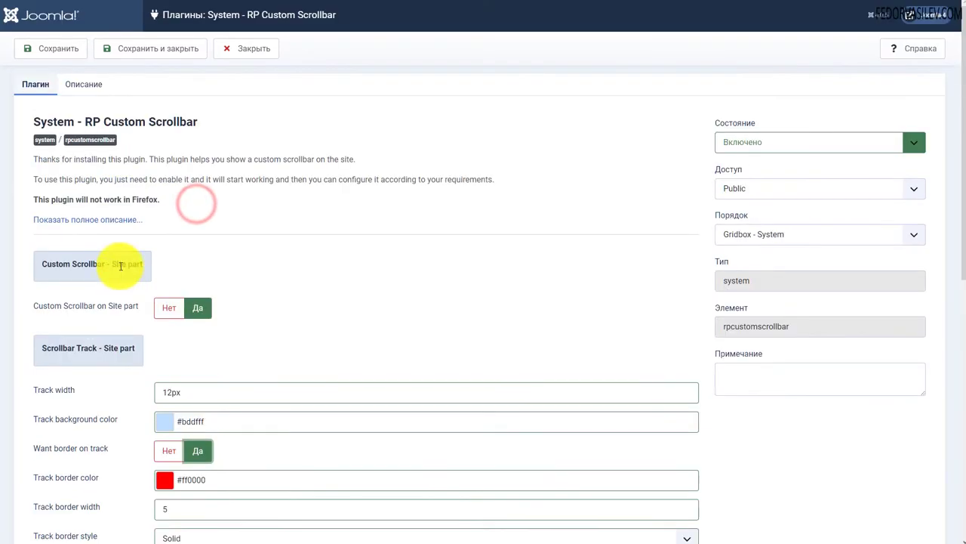
pyautogui.click(53, 48)
# Review the saved track background color and track border color in the Scrollbar Track - Site part section.
pyautogui.scroll(-3, 244, 155)
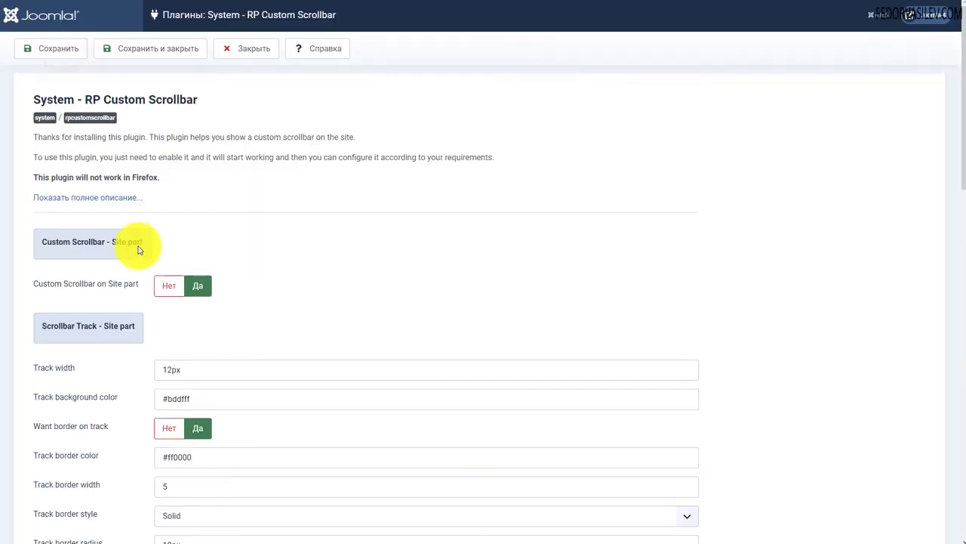
pyautogui.scroll(-4, 129, 252)
pyautogui.click(168, 158)
pyautogui.click(120, 160)
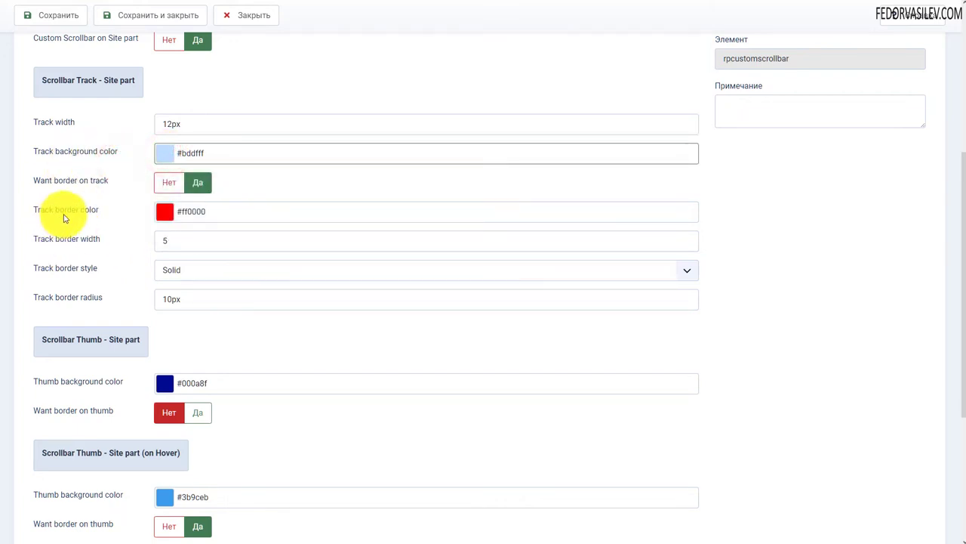
pyautogui.click(113, 209)
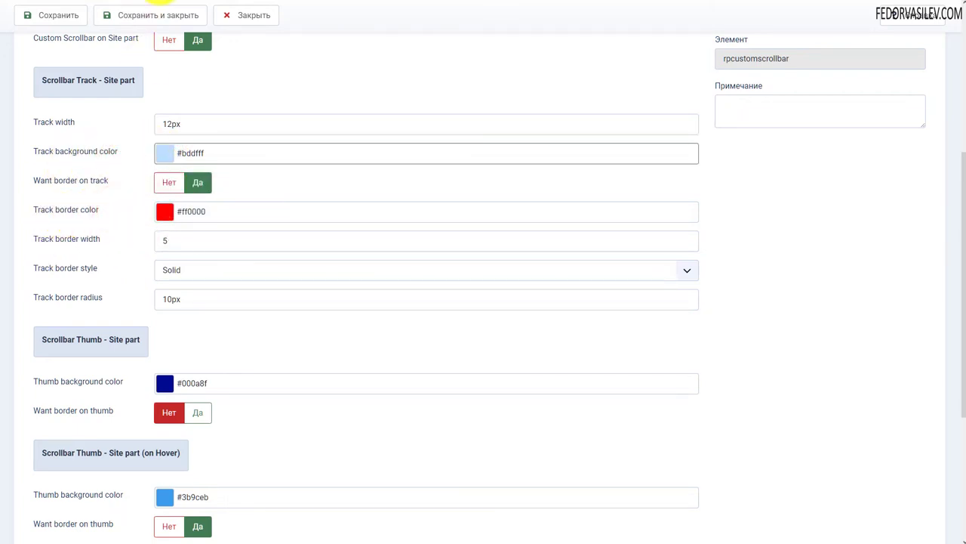
# Open the site's front page and scroll it to inspect how the custom scrollbar looks.
pyautogui.click(154, 2)
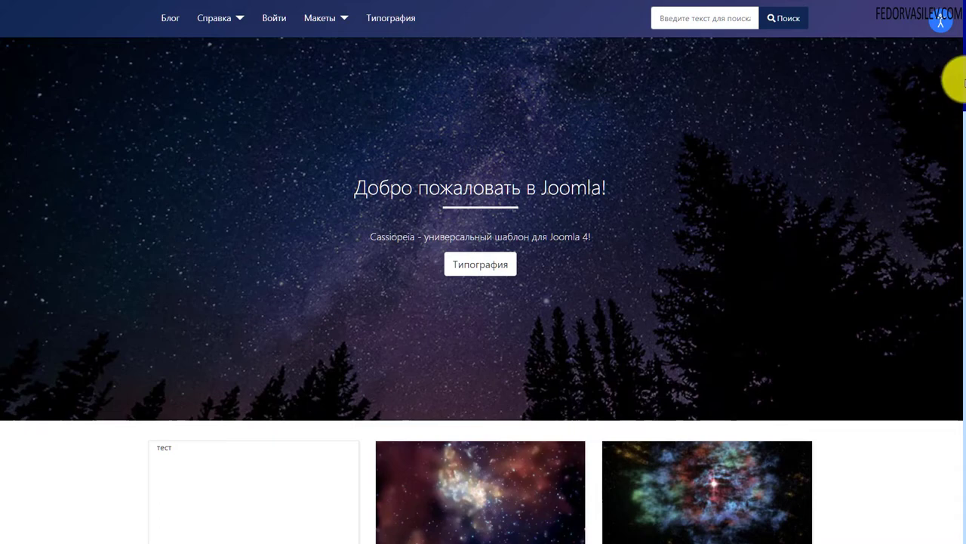
pyautogui.moveTo(964, 81); pyautogui.dragTo(964, 181)
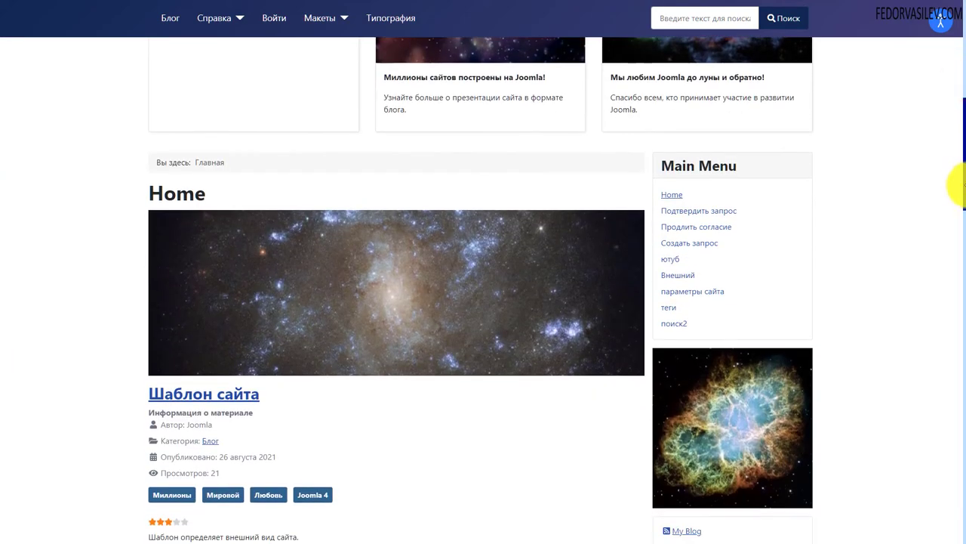
pyautogui.click(964, 184)
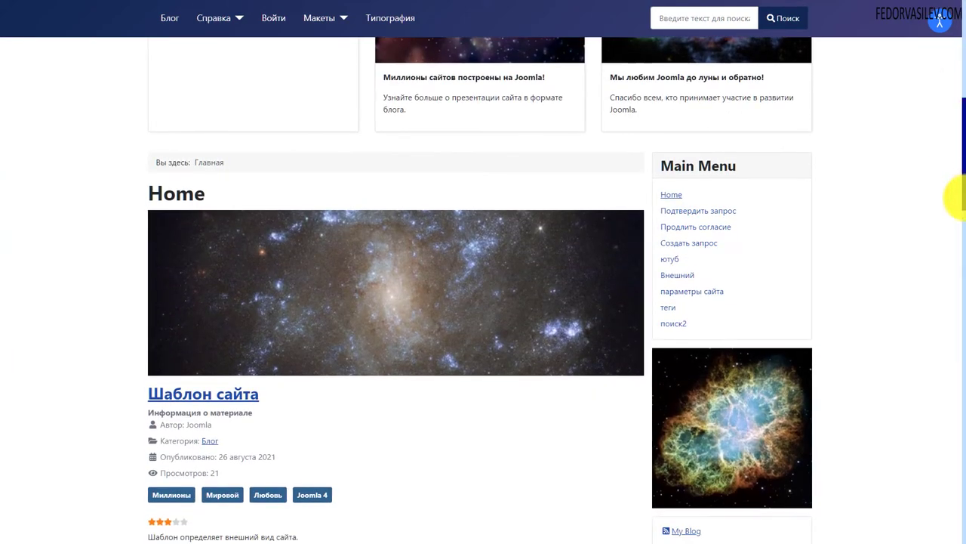
pyautogui.moveTo(955, 198); pyautogui.dragTo(956, 97)
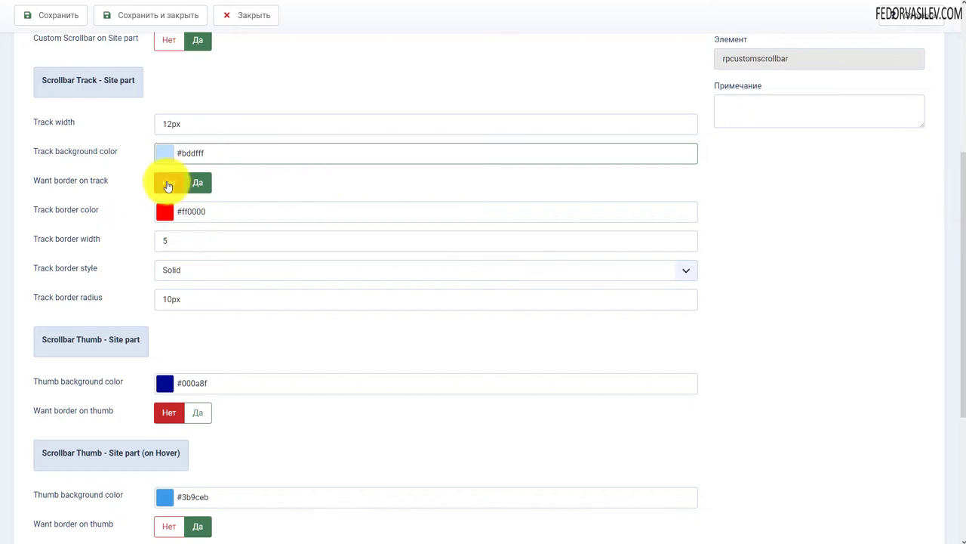
# Return to the plugin settings and set Want border on track to Нет.
pyautogui.click(168, 182)
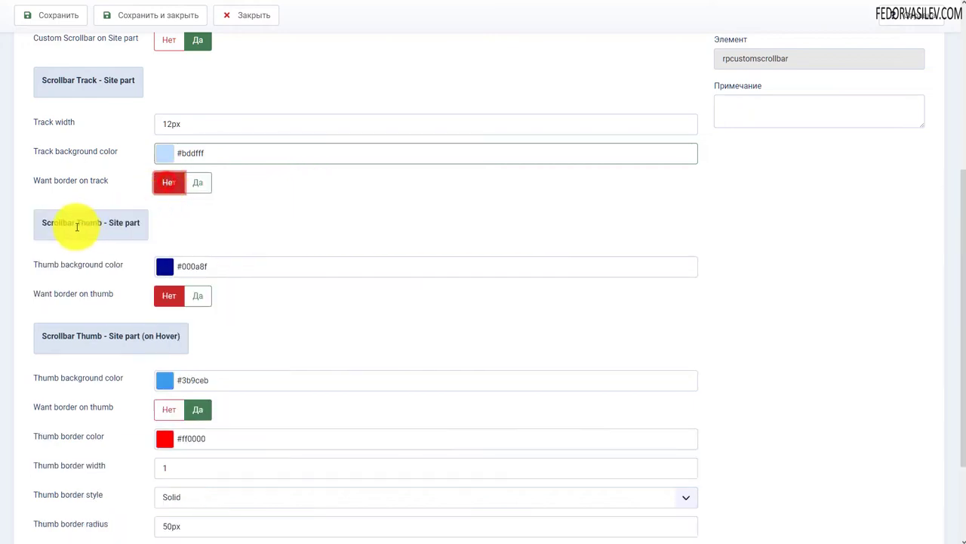
pyautogui.scroll(-1, 442, 218)
pyautogui.moveTo(54, 172); pyautogui.dragTo(117, 172)
pyautogui.scroll(7, 281, 231)
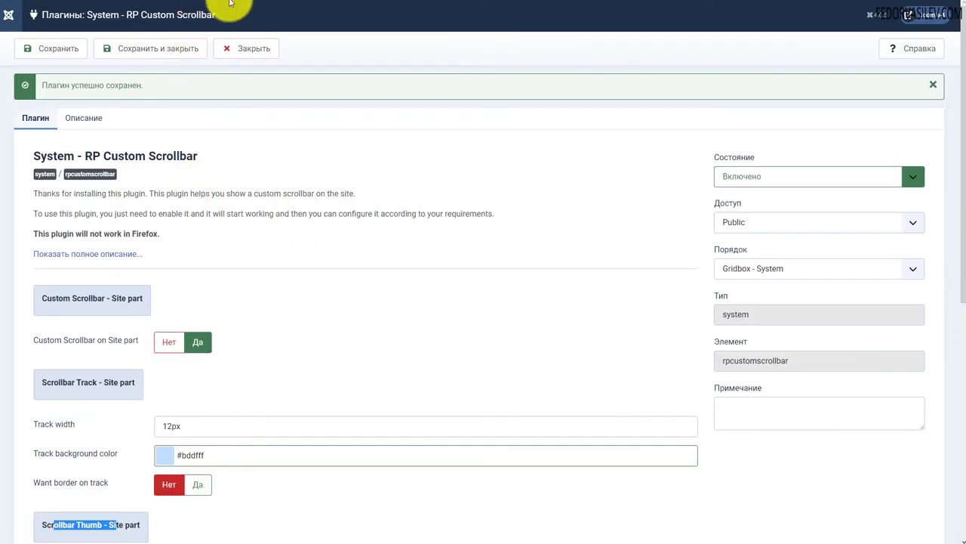
# Examine the site part's thumb background color and the options behind Want border on thumb, leaving the border on Нет.
pyautogui.scroll(-6, 406, 162)
pyautogui.click(113, 264)
pyautogui.moveTo(117, 264); pyautogui.dragTo(70, 264)
pyautogui.click(132, 265)
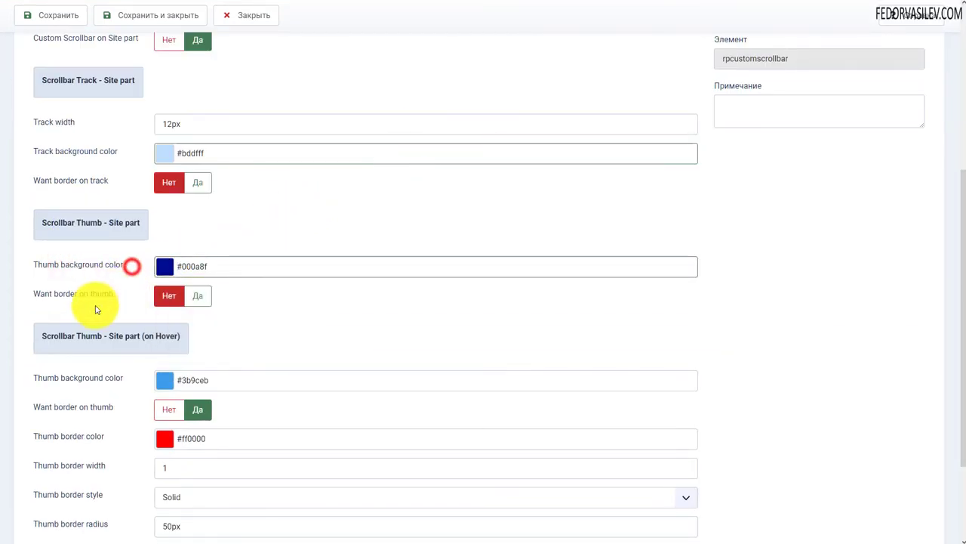
pyautogui.click(201, 296)
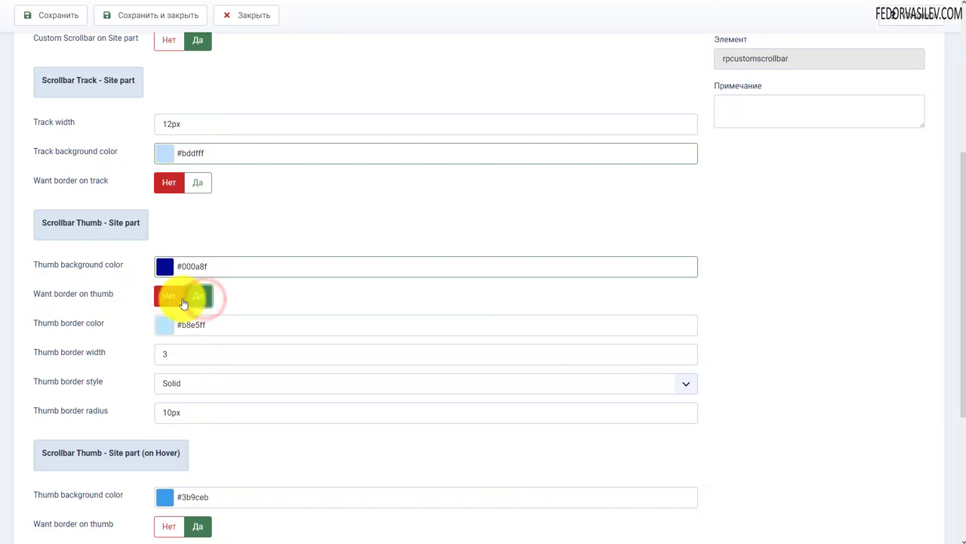
pyautogui.click(167, 298)
pyautogui.click(162, 270)
pyautogui.click(227, 218)
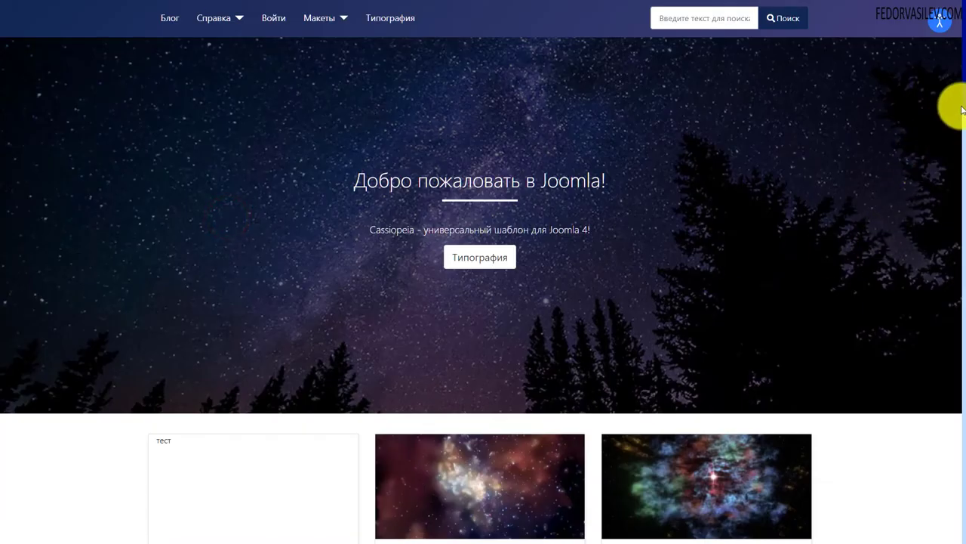
# Compare the scrollbar thumb on the site's front page with the Scrollbar Thumb - Site part (on Hover) settings.
pyautogui.click(957, 103)
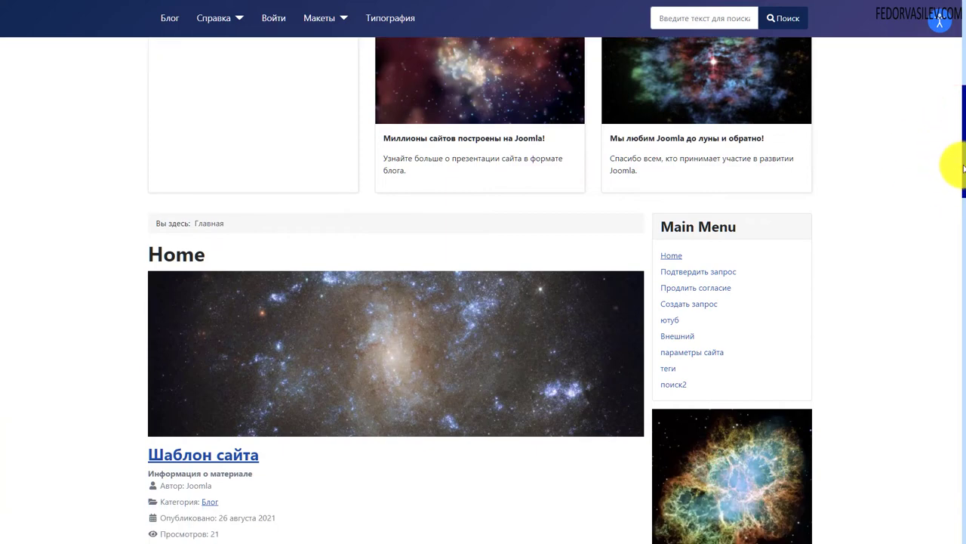
pyautogui.scroll(-1, 953, 196)
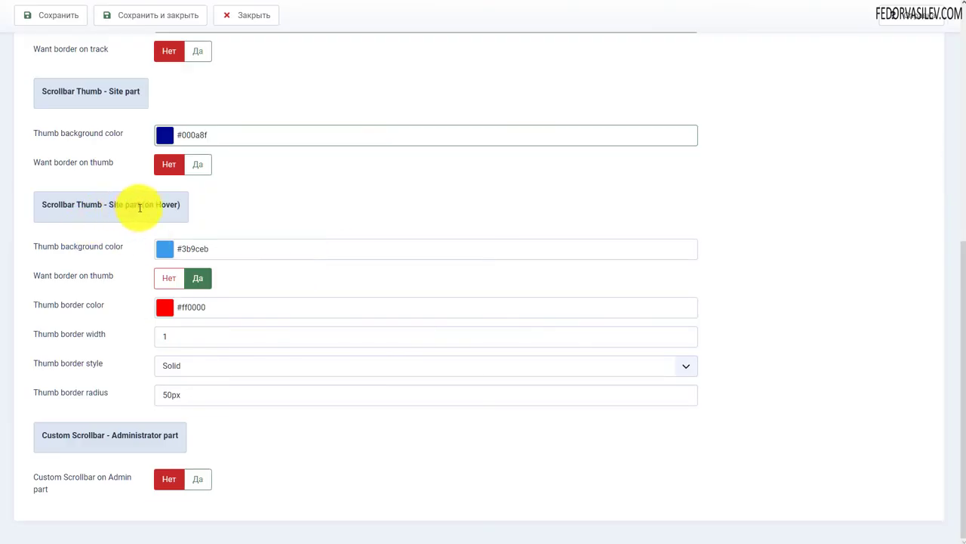
pyautogui.click(278, 205)
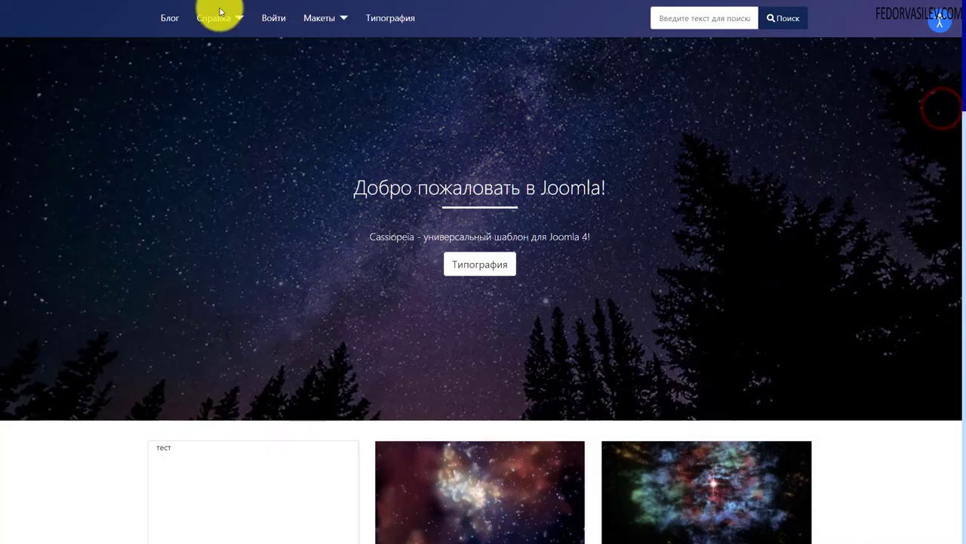
pyautogui.moveTo(956, 97); pyautogui.dragTo(959, 219)
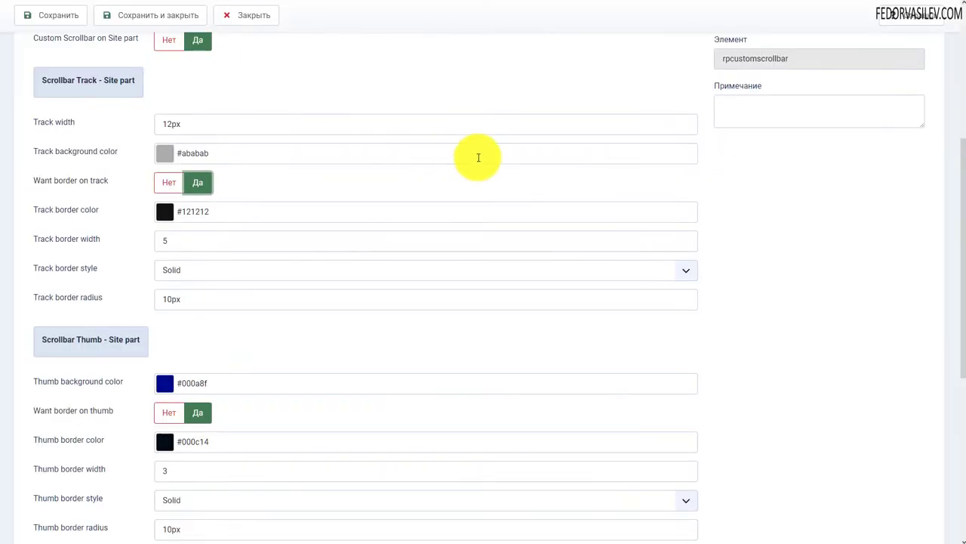
# Save #b60af5 as the thumb background color for Site part (on Hover) and check the scrollbar on the site.
pyautogui.scroll(3, 475, 156)
pyautogui.scroll(-6, 474, 156)
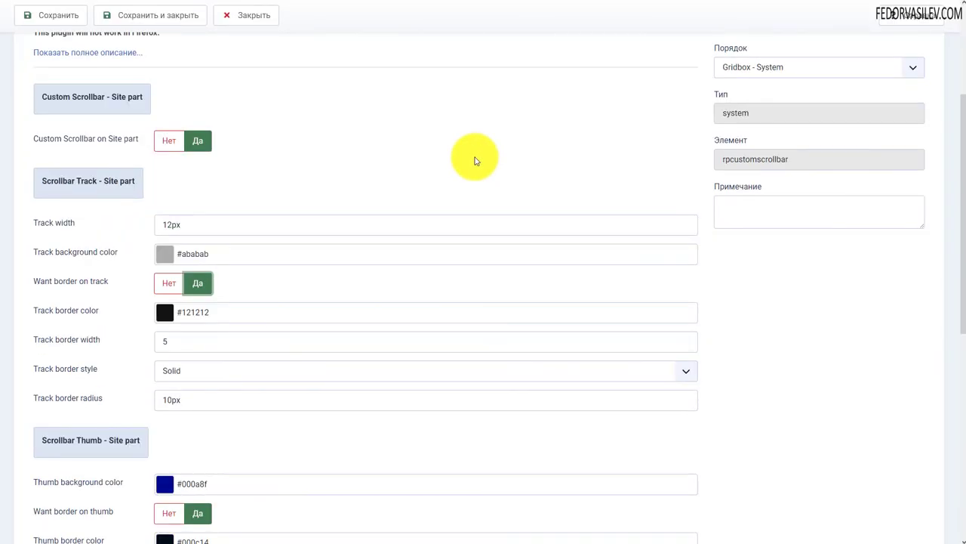
pyautogui.scroll(-2, 475, 160)
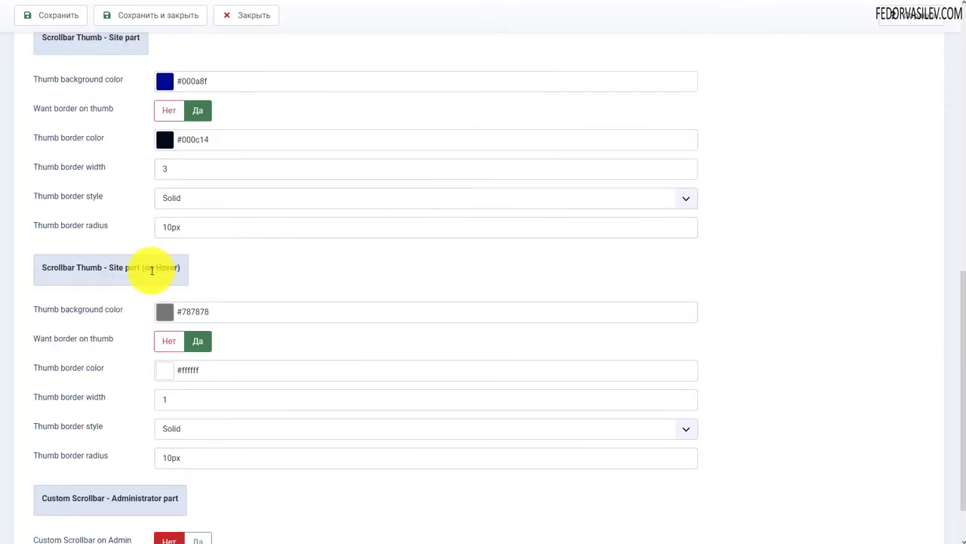
pyautogui.click(164, 311)
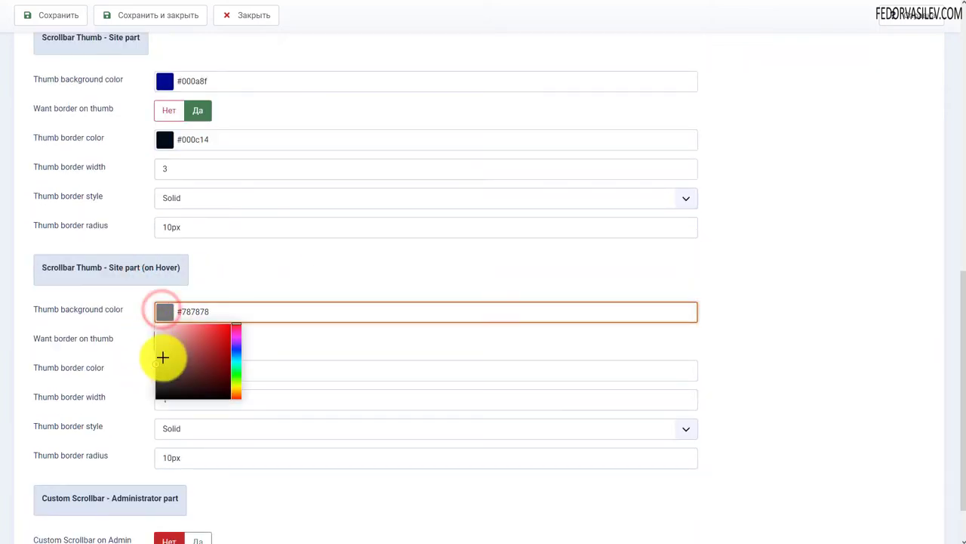
pyautogui.click(228, 345)
pyautogui.click(237, 266)
pyautogui.click(57, 14)
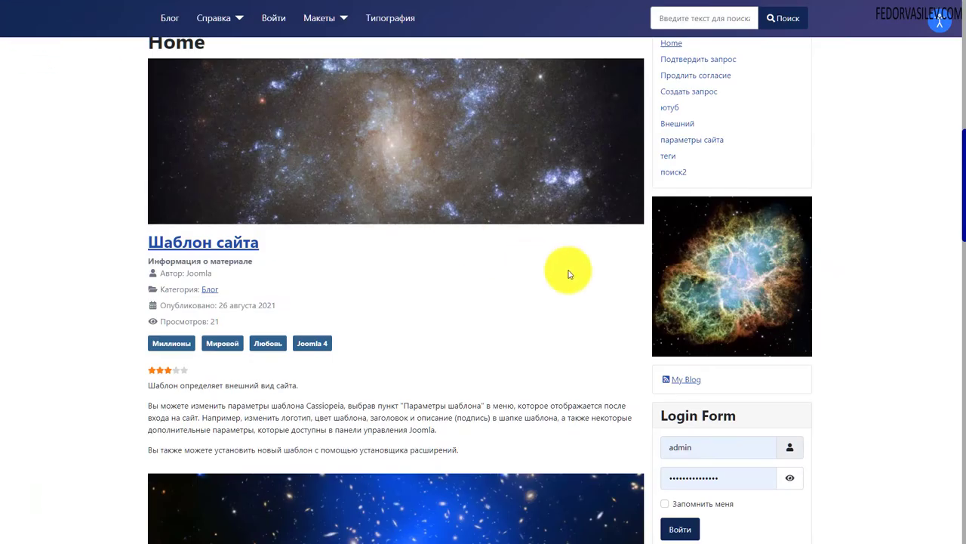
pyautogui.click(964, 217)
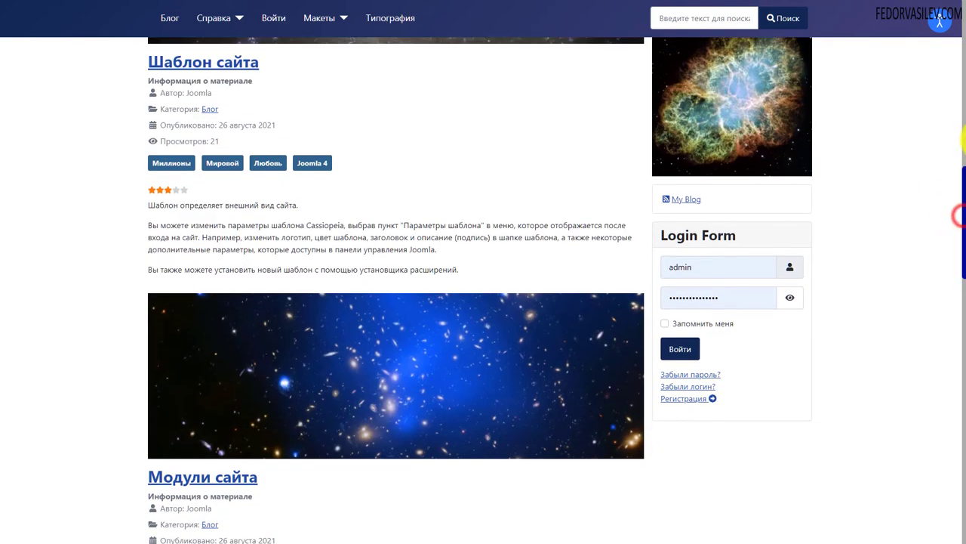
pyautogui.scroll(3, 952, 144)
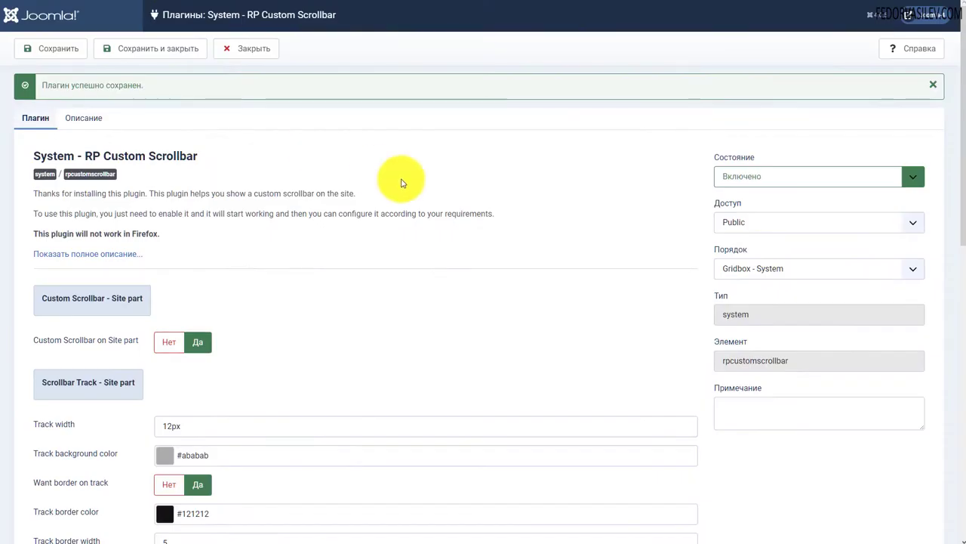
# Save a thumb border radius of 0px for Site part (on Hover) and check the thumb's corners on the site.
pyautogui.scroll(-10, 289, 222)
pyautogui.click(166, 394)
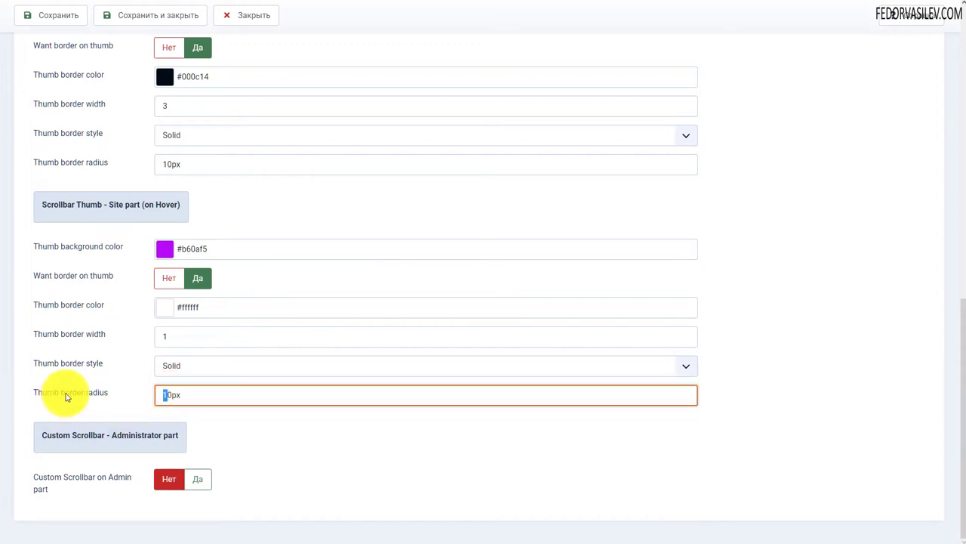
pyautogui.moveTo(67, 393); pyautogui.dragTo(108, 393)
pyautogui.click(171, 398)
pyautogui.write('0px')
pyautogui.click(32, 16)
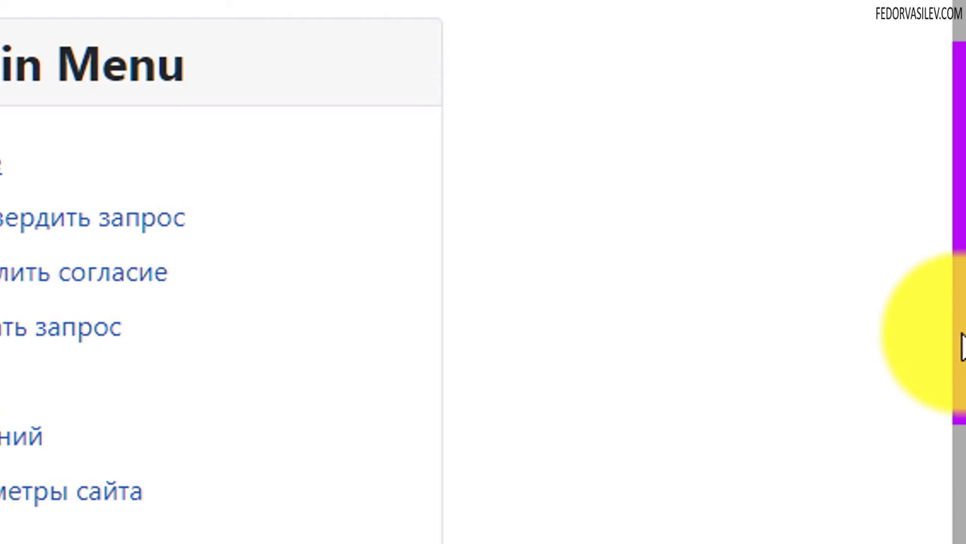
pyautogui.moveTo(963, 348)
pyautogui.mouseDown()
pyautogui.moveTo(958, 108)
pyautogui.moveTo(957, 521)
pyautogui.moveTo(957, 347)
pyautogui.mouseUp()
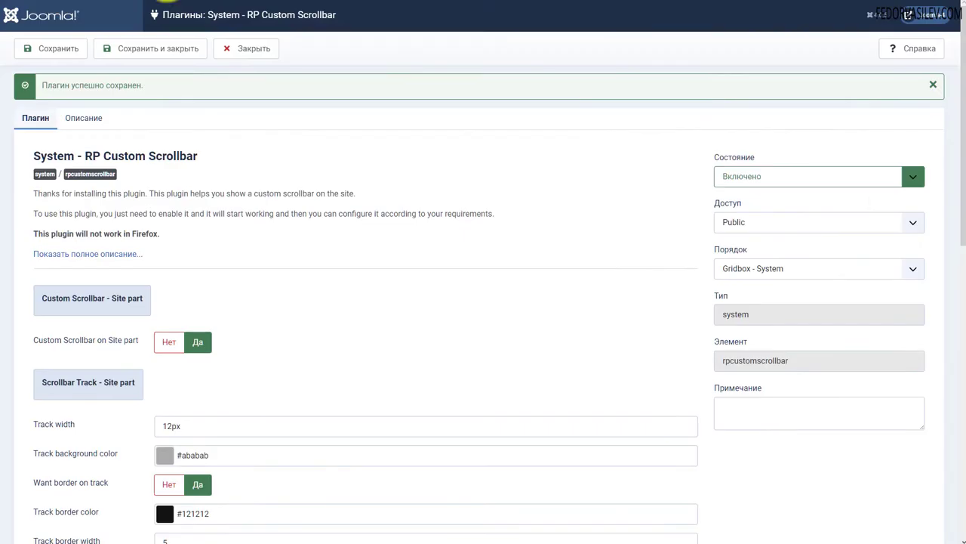
# Save a thumb border radius of 0px in the Scrollbar Thumb - Site part section and check it on the site.
pyautogui.scroll(-6, 410, 153)
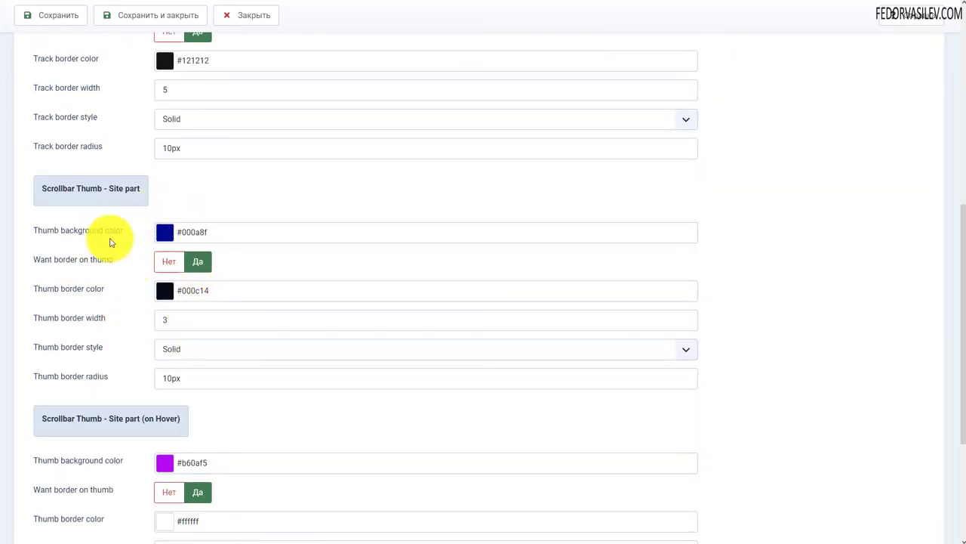
pyautogui.click(165, 378)
pyautogui.click(37, 15)
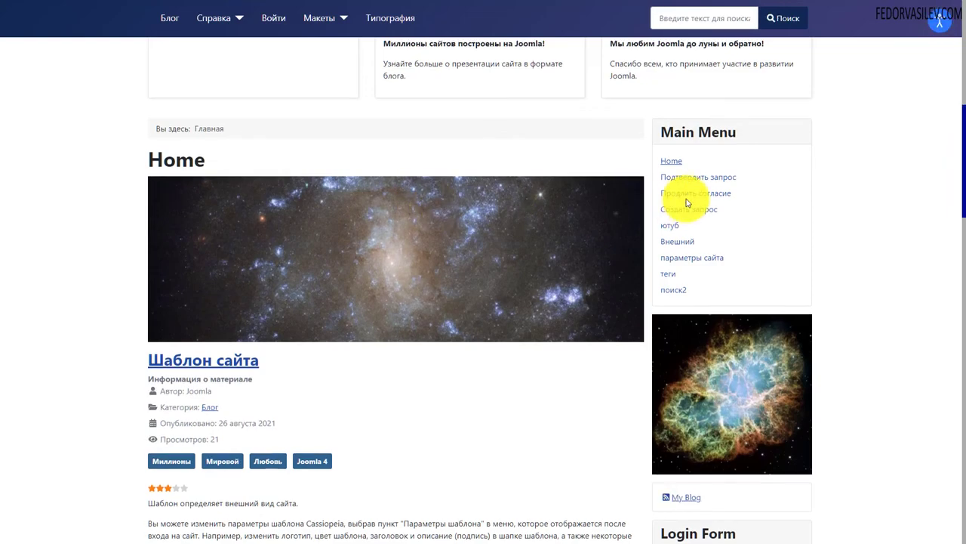
pyautogui.moveTo(964, 204)
pyautogui.mouseDown()
pyautogui.moveTo(960, 101)
pyautogui.moveTo(960, 218)
pyautogui.mouseUp()
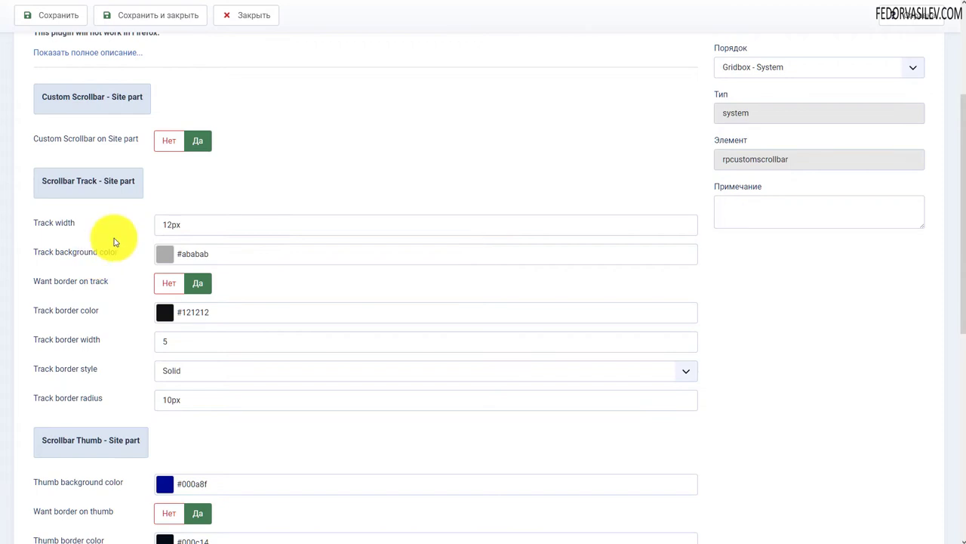
# Save #ffd900 as the track background color in Scrollbar Track - Site part and check the scrollbar on the site.
pyautogui.scroll(-1, 135, 196)
pyautogui.click(164, 152)
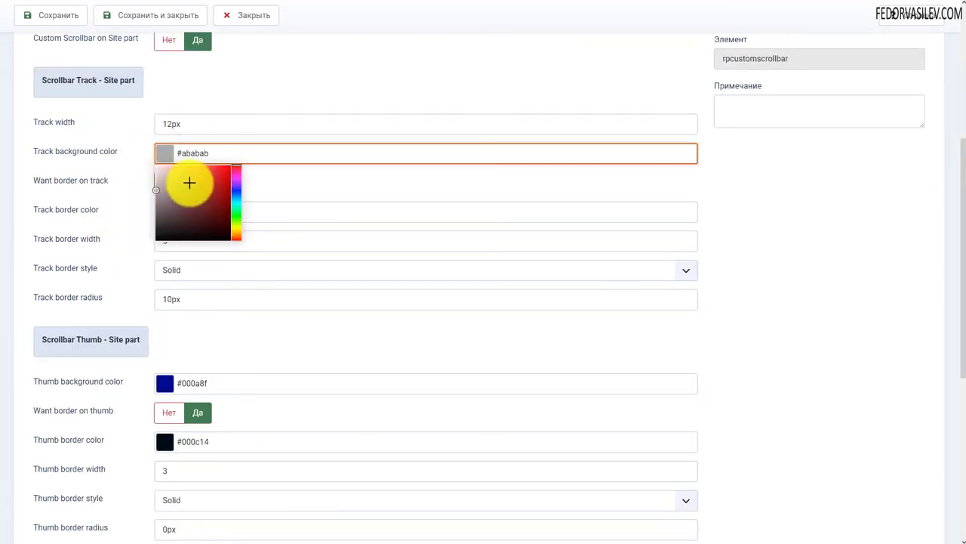
pyautogui.click(237, 229)
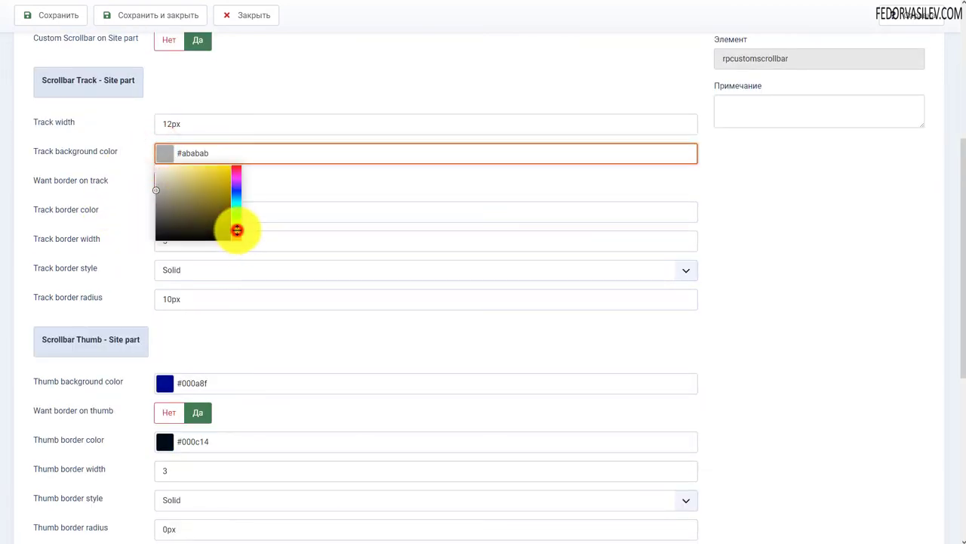
pyautogui.moveTo(192, 170); pyautogui.dragTo(222, 158)
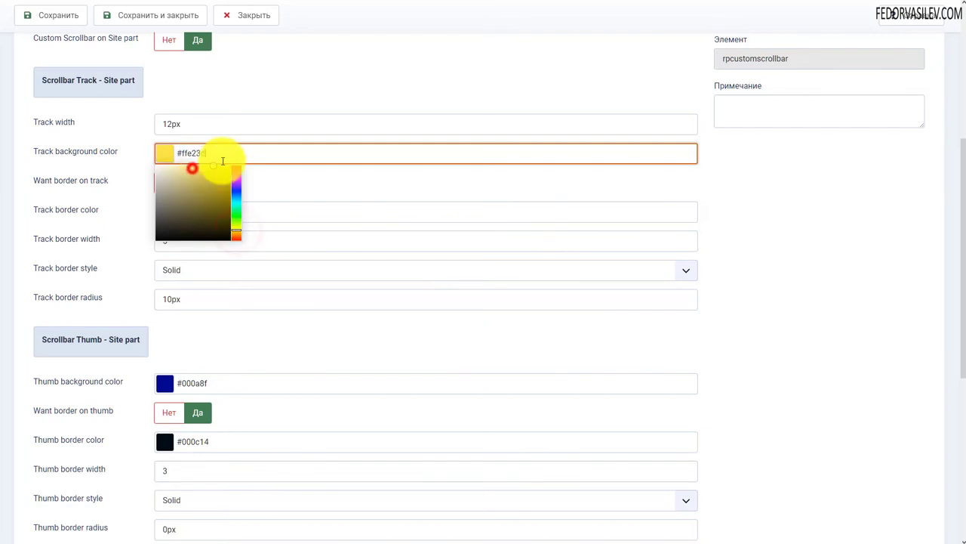
pyautogui.click(37, 14)
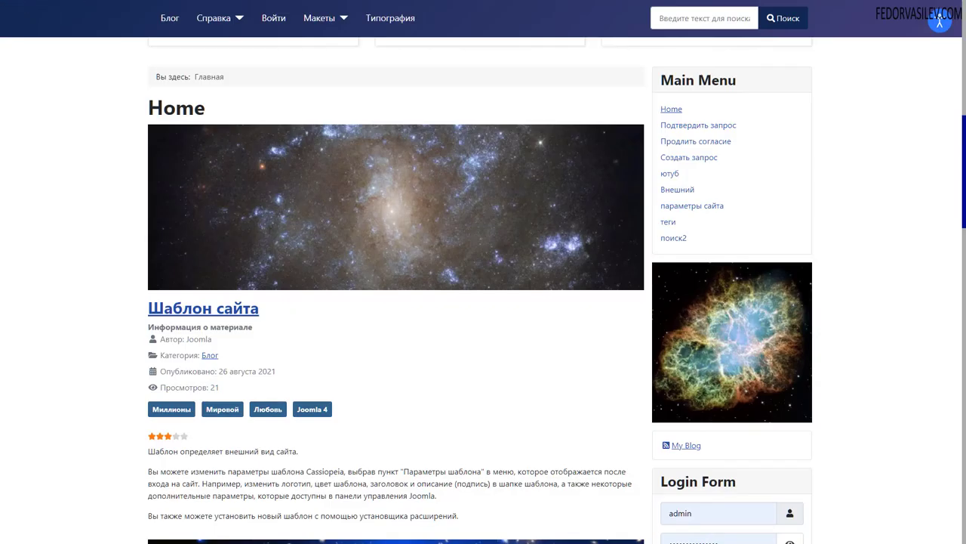
pyautogui.moveTo(961, 189); pyautogui.dragTo(932, 54)
pyautogui.click(956, 121)
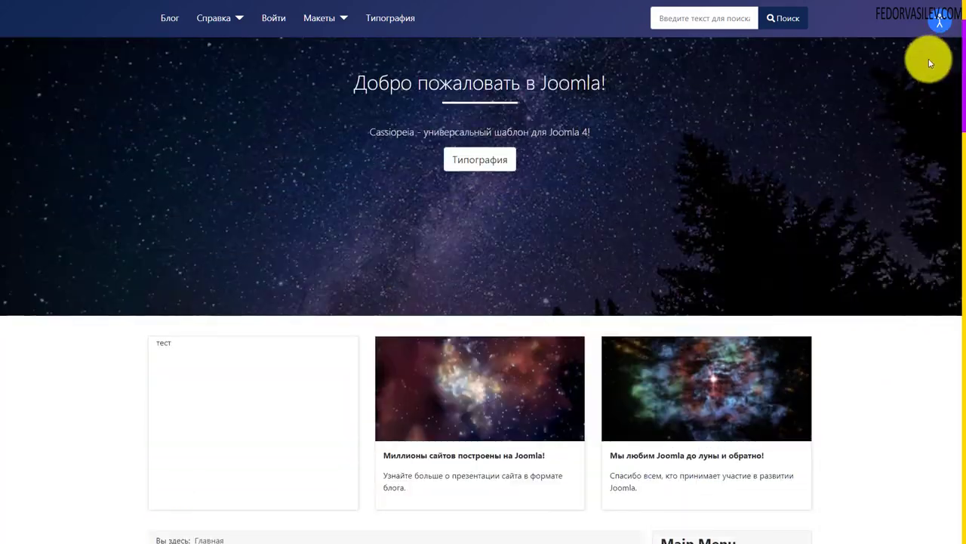
pyautogui.hotkey('ctrl', 'Tab')
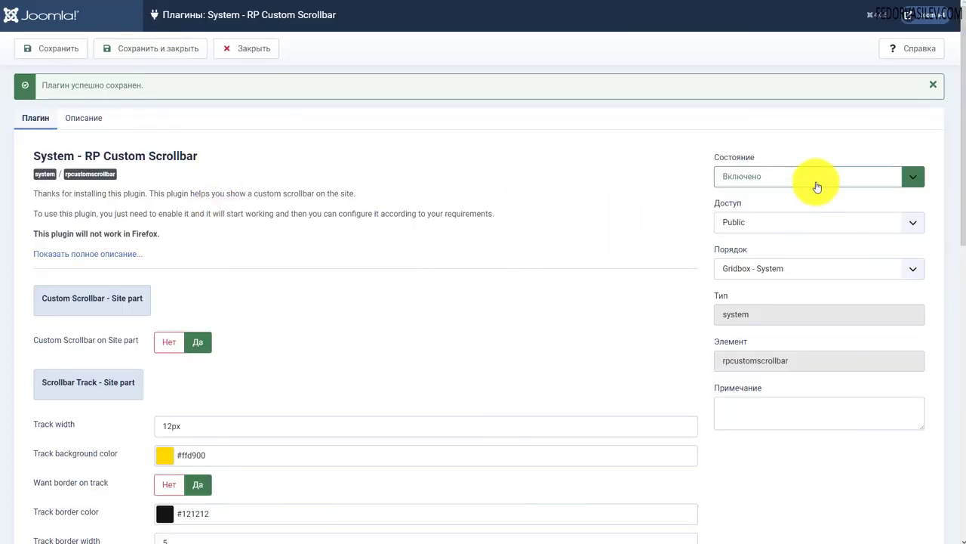
# Turn off Custom Scrollbar on Site part, save the plugin and check the site's scrollbar.
pyautogui.scroll(-2, 300, 253)
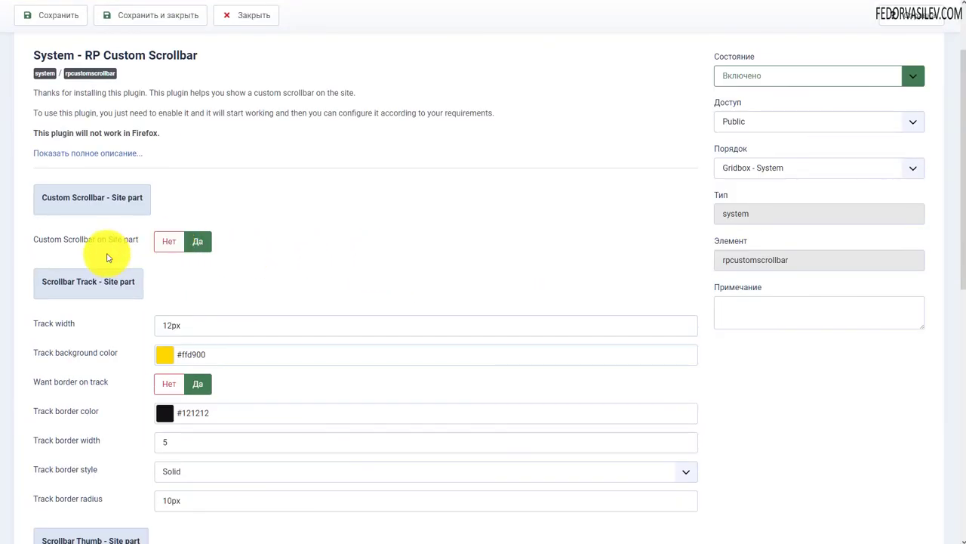
pyautogui.moveTo(137, 240); pyautogui.dragTo(38, 241)
pyautogui.click(169, 240)
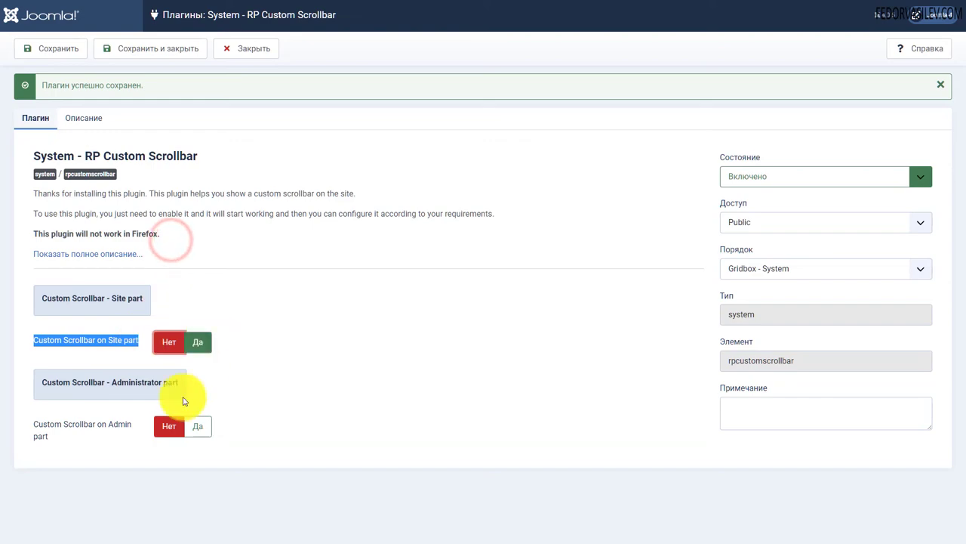
pyautogui.click(59, 49)
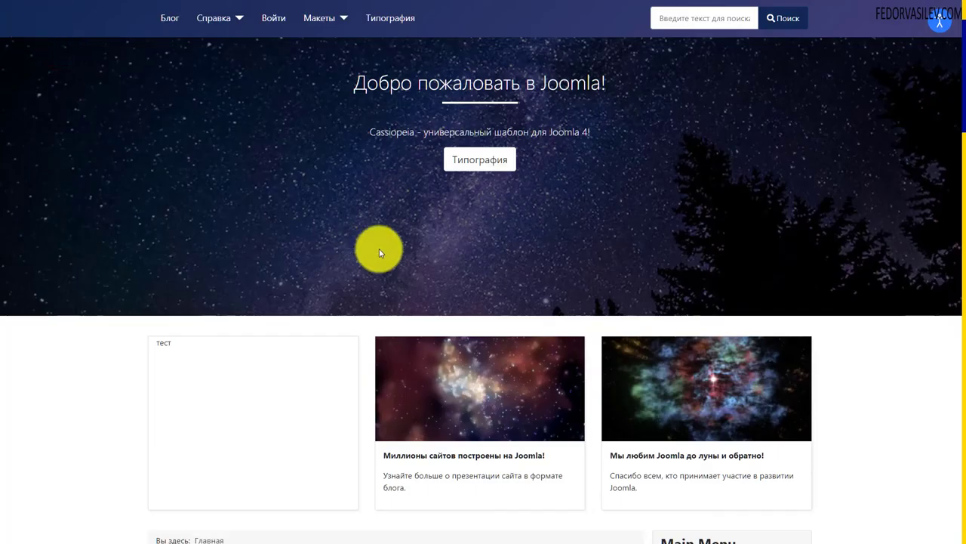
pyautogui.moveTo(953, 97); pyautogui.dragTo(238, 26)
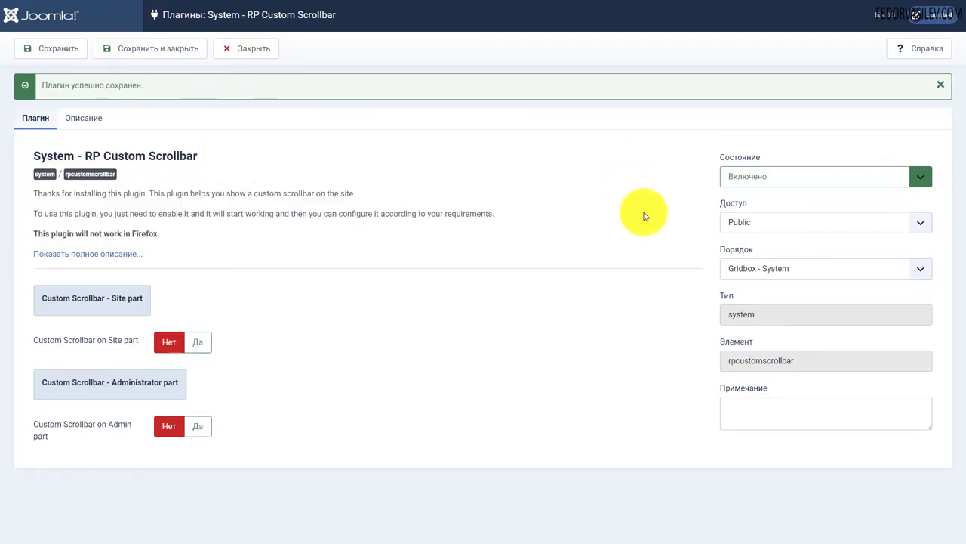
# Enable Custom Scrollbar on Admin part and look over its track and thumb settings.
pyautogui.click(204, 427)
pyautogui.scroll(-3, 404, 363)
pyautogui.scroll(-2, 198, 161)
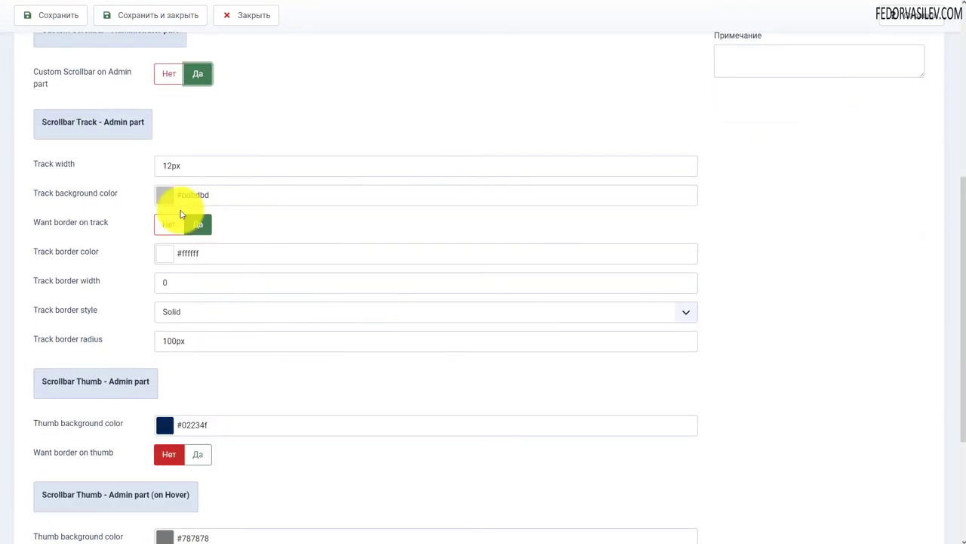
pyautogui.scroll(3, 367, 319)
pyautogui.scroll(4, 173, 254)
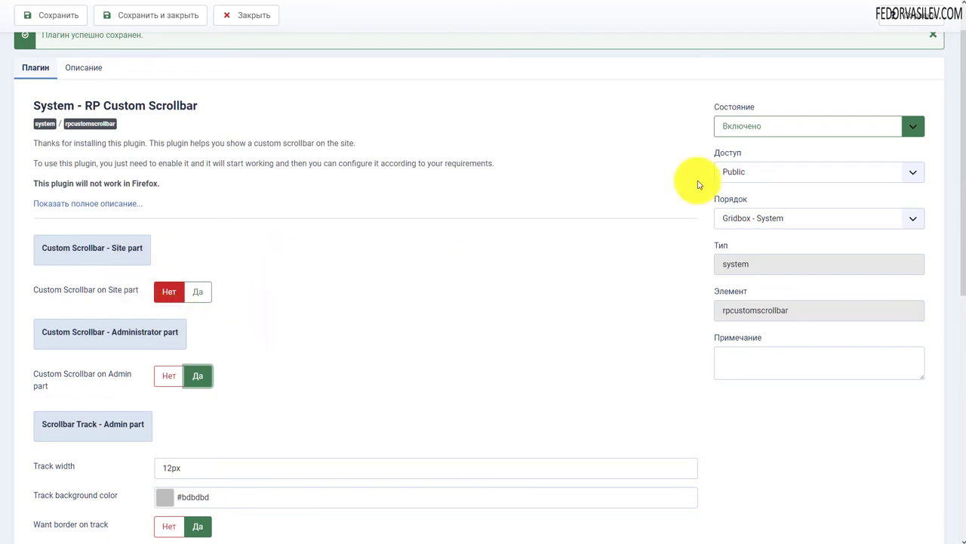
# Turn Custom Scrollbar on Site part back on, leaving the plugin enabled.
pyautogui.click(770, 126)
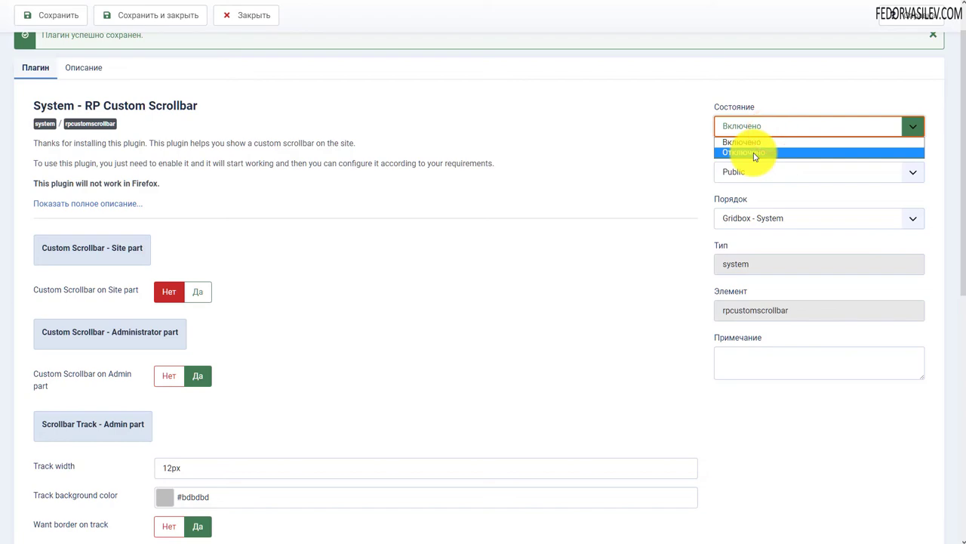
pyautogui.click(200, 292)
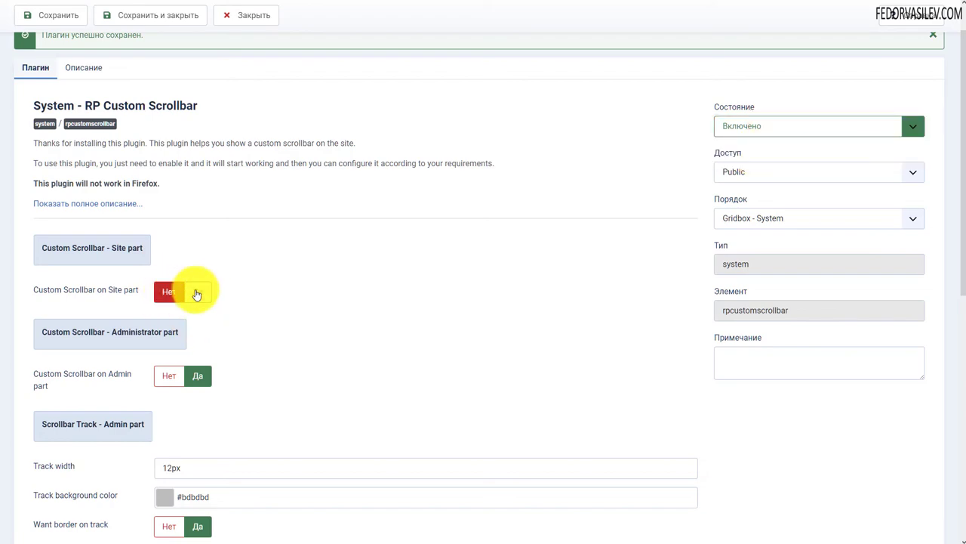
pyautogui.click(198, 291)
pyautogui.scroll(-5, 354, 242)
pyautogui.scroll(5, 348, 230)
# Enable the thumb border in Scrollbar Thumb - Admin part, view its border color picker and try out the admin scrollbar.
pyautogui.scroll(-15, 323, 224)
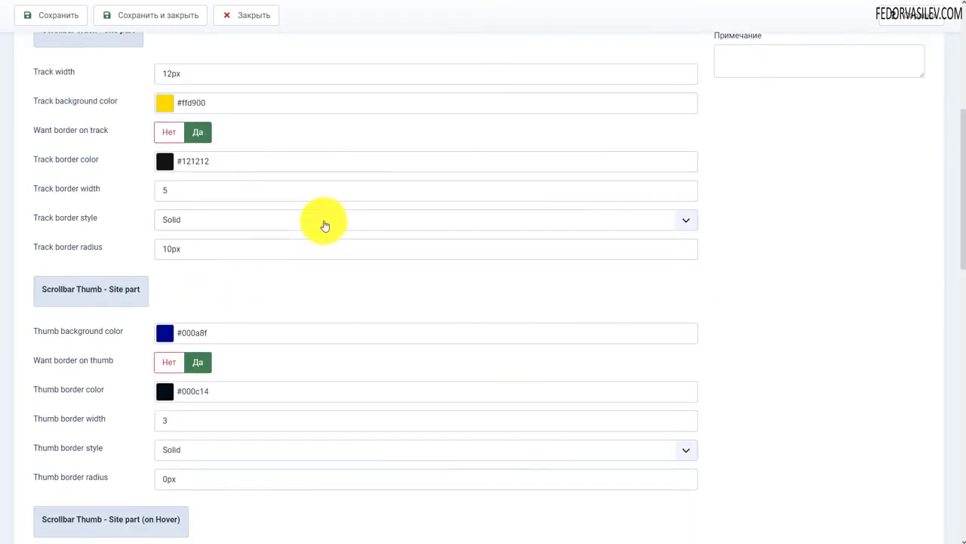
pyautogui.scroll(-3, 322, 220)
pyautogui.click(197, 206)
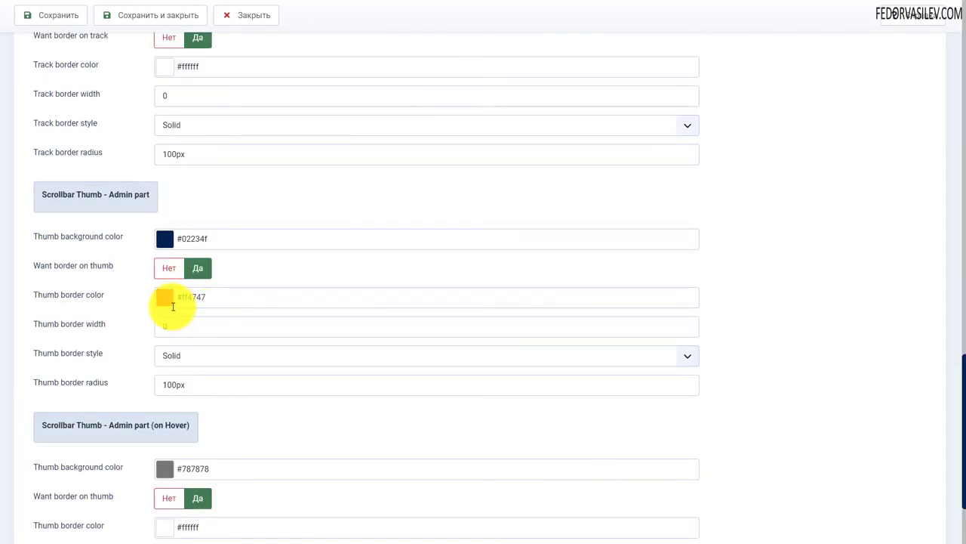
pyautogui.click(166, 297)
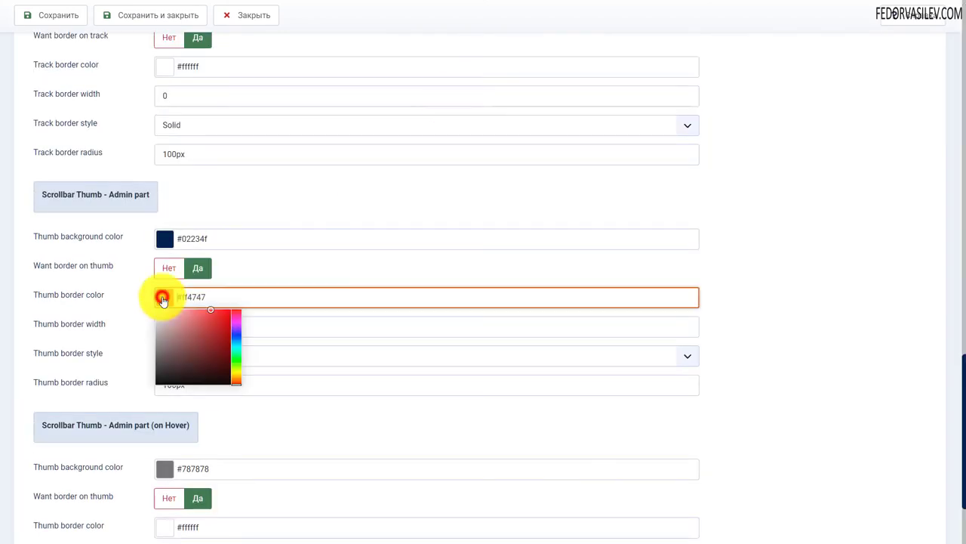
pyautogui.click(964, 408)
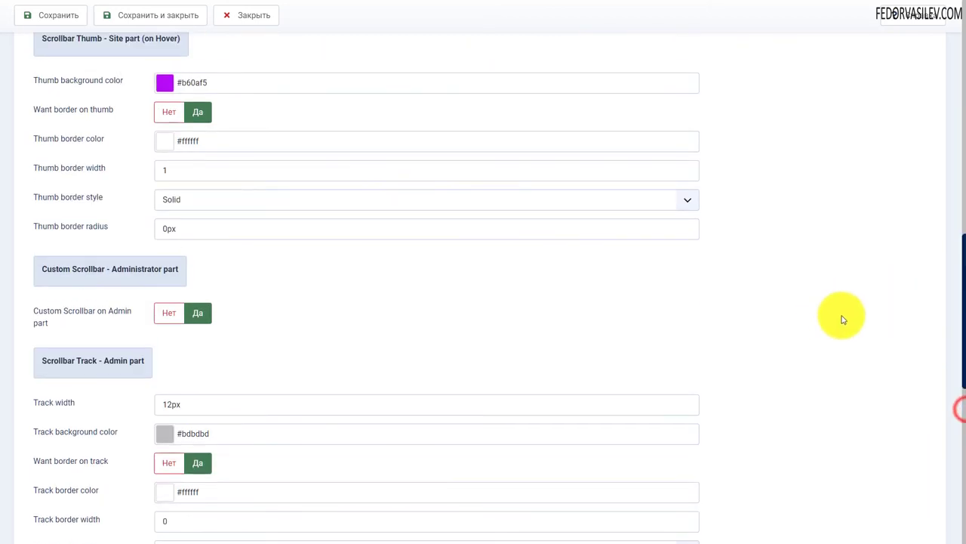
pyautogui.moveTo(955, 302); pyautogui.dragTo(959, 412)
pyautogui.scroll(-1, 438, 283)
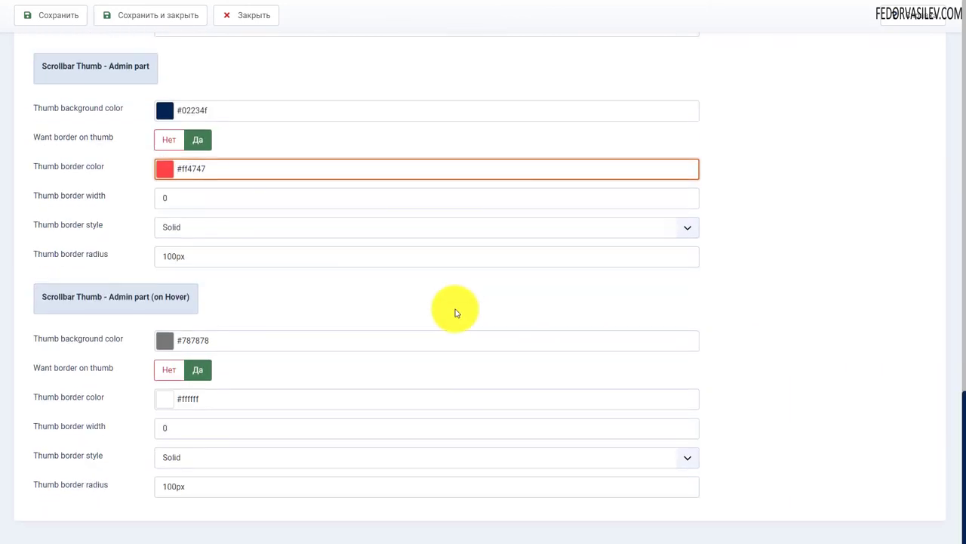
# Save a bright yellow track background color in Scrollbar Track - Admin part and check the admin panel's scrollbar.
pyautogui.scroll(4, 302, 261)
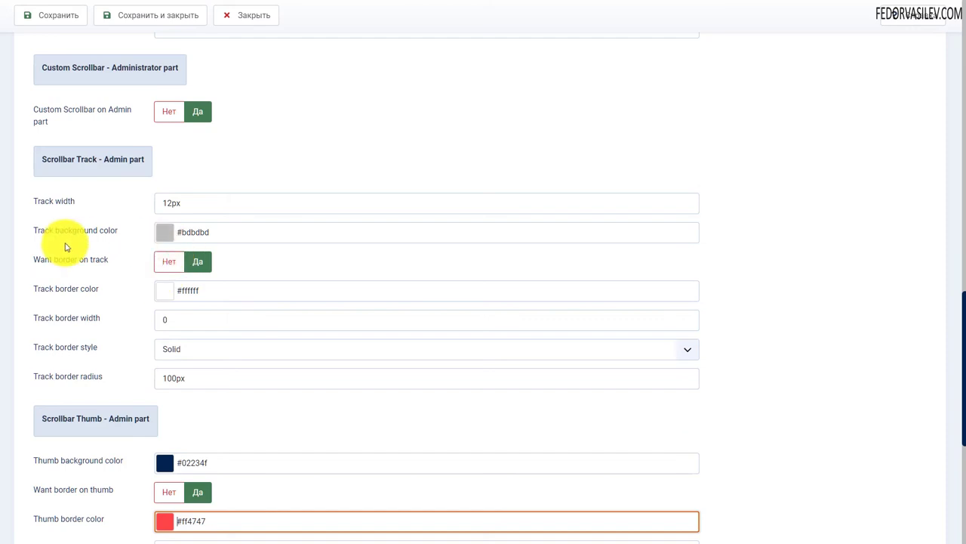
pyautogui.moveTo(103, 159); pyautogui.dragTo(144, 159)
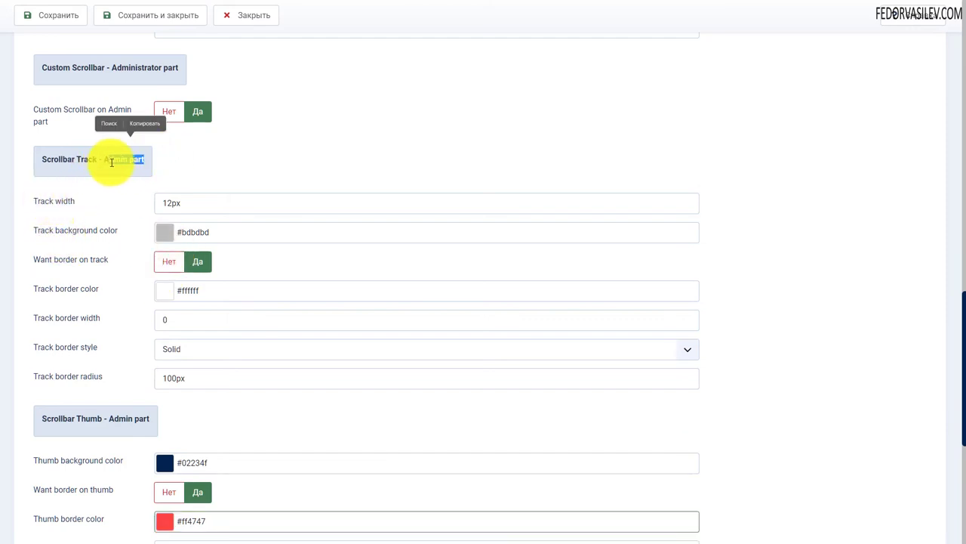
pyautogui.click(166, 233)
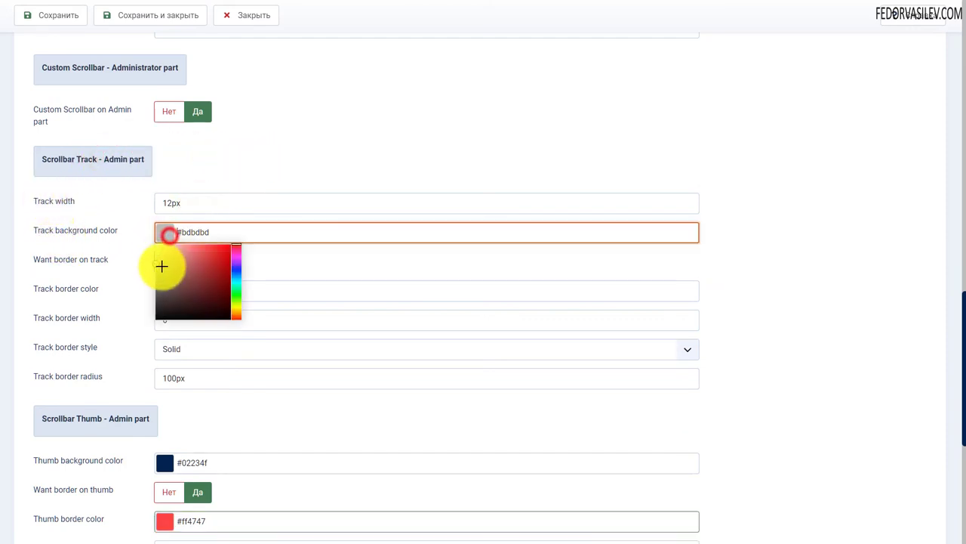
pyautogui.click(234, 309)
pyautogui.moveTo(214, 277); pyautogui.dragTo(226, 247)
pyautogui.click(55, 15)
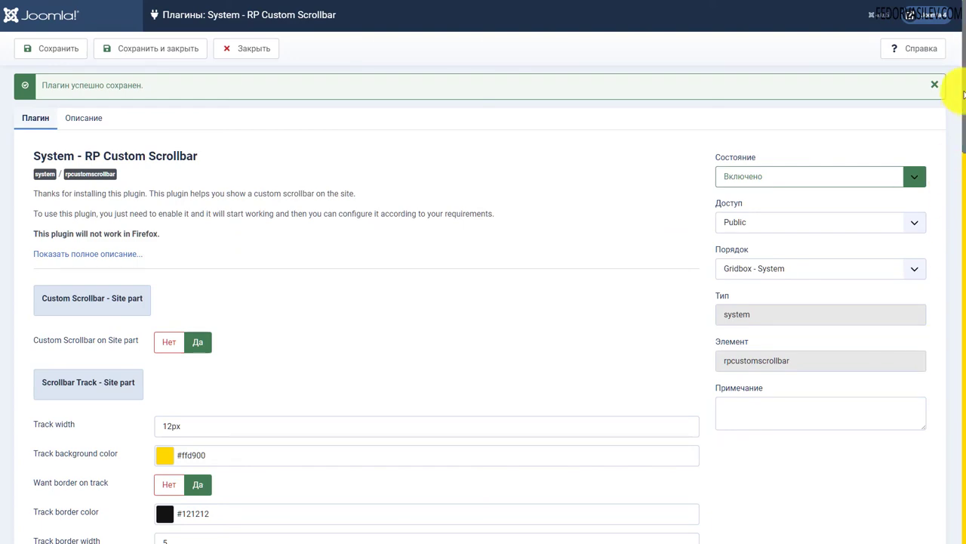
pyautogui.moveTo(963, 94); pyautogui.dragTo(938, 80)
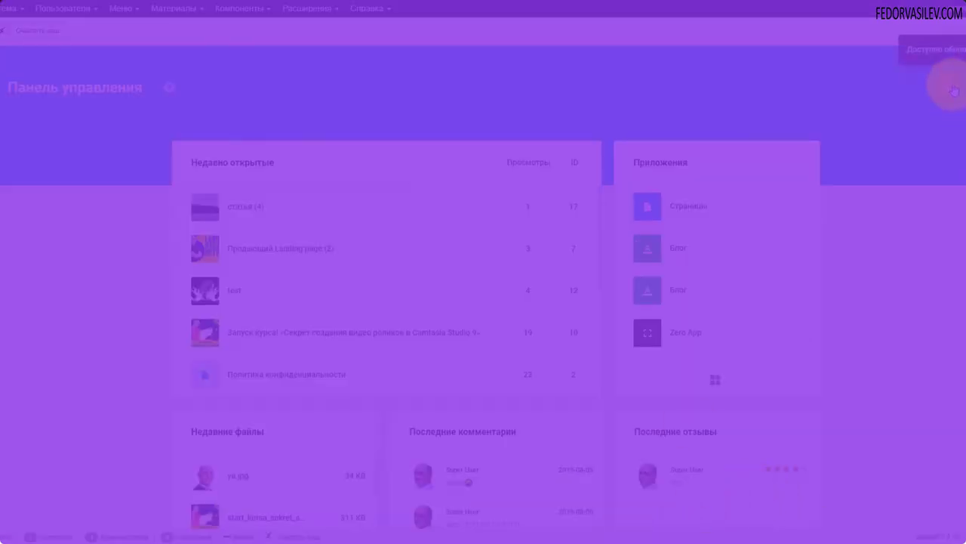
pyautogui.click(956, 92)
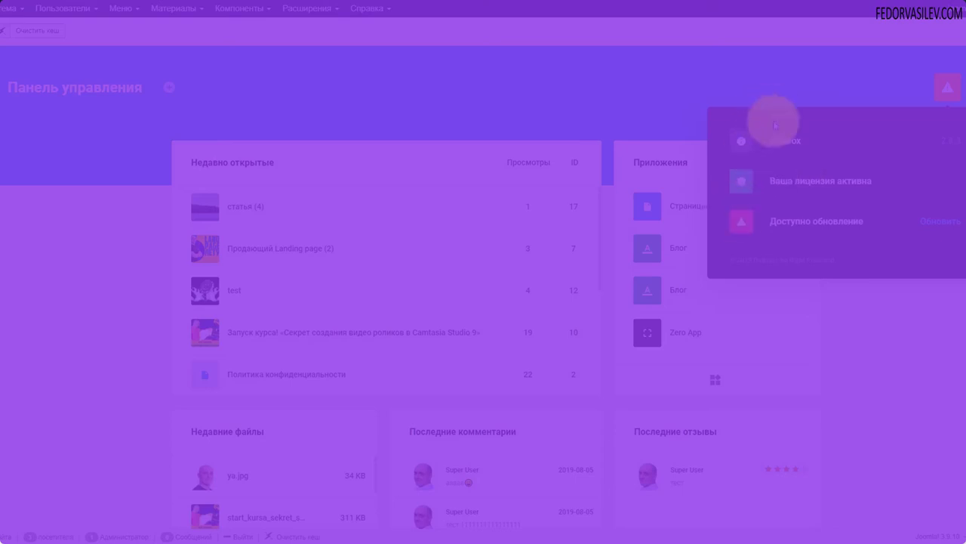
pyautogui.click(791, 189)
pyautogui.click(29, 181)
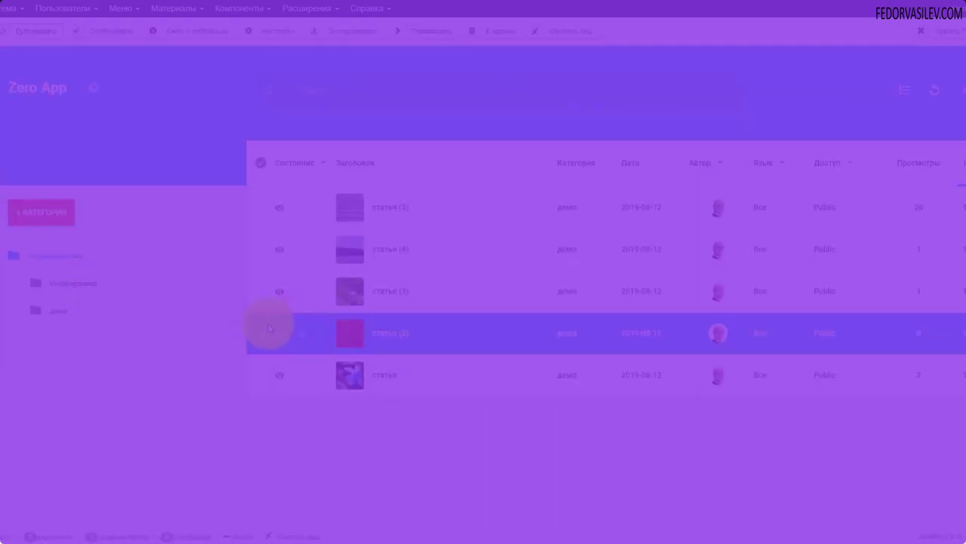
pyautogui.click(93, 89)
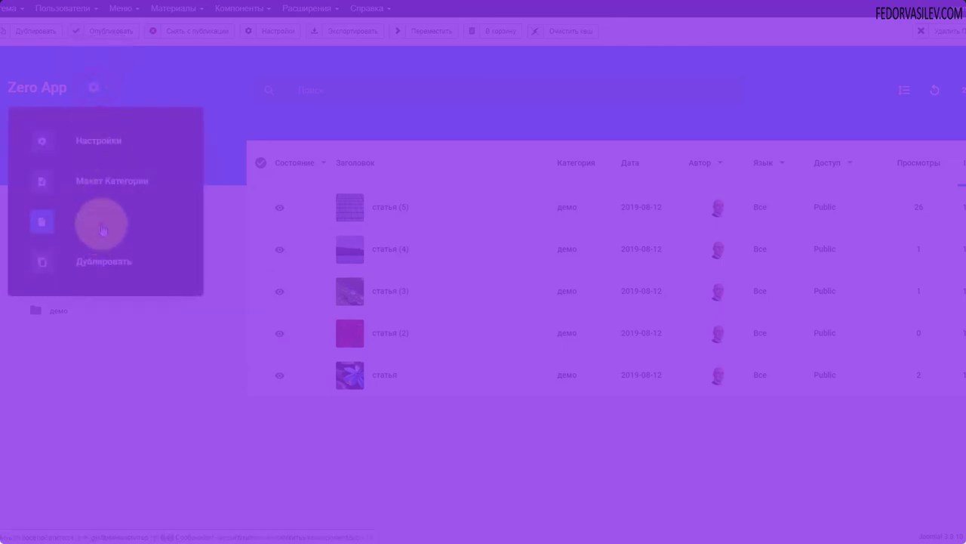